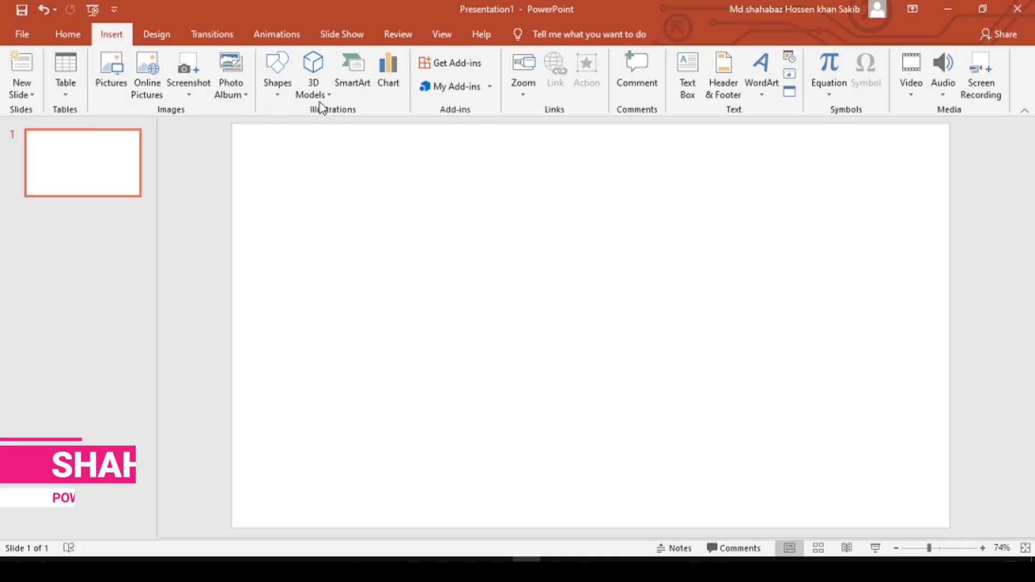
Open the Insert > Shapes gallery on the blank slide.
{"action": "left_click", "coordinate": [277, 70]}
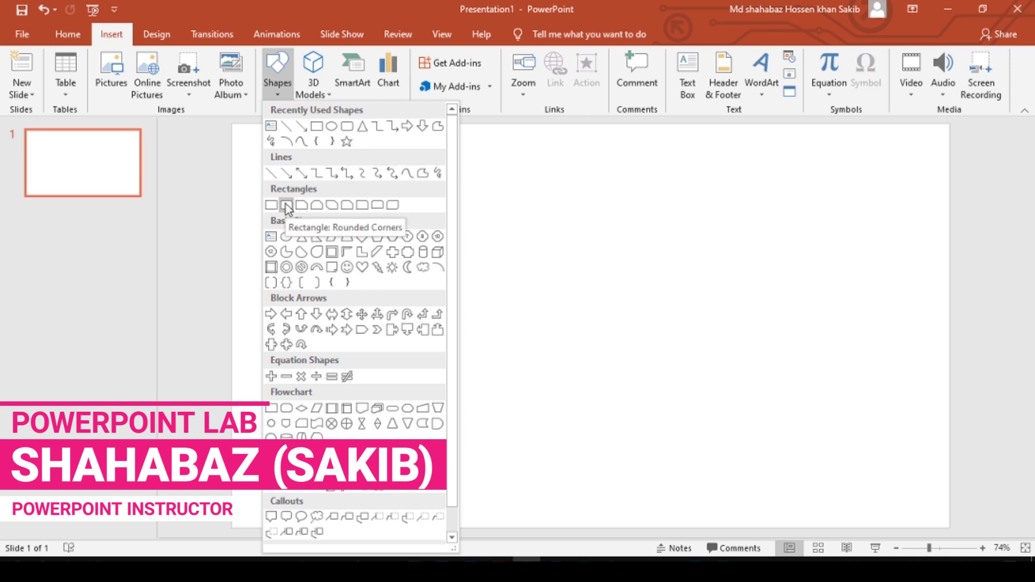
Draw a tall 5.51" by 3.06" rounded rectangle near the slide centre with enlarged corner rounding.
{"action": "left_click", "coordinate": [386, 211]}
{"action": "left_click_drag", "start_coordinate": [436, 162], "coordinate": [601, 458]}
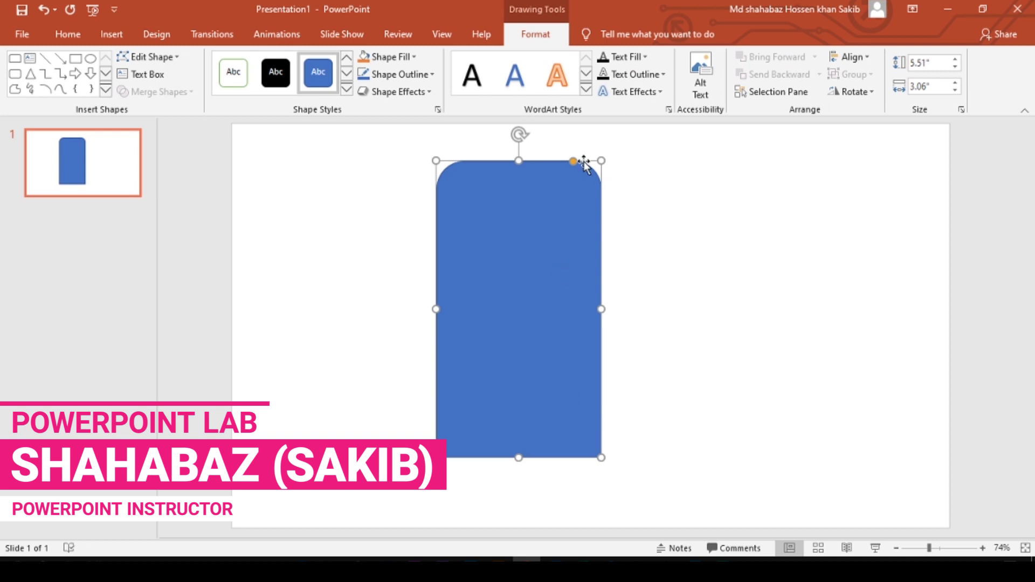
{"action": "left_click_drag", "start_coordinate": [573, 161], "coordinate": [566, 162]}
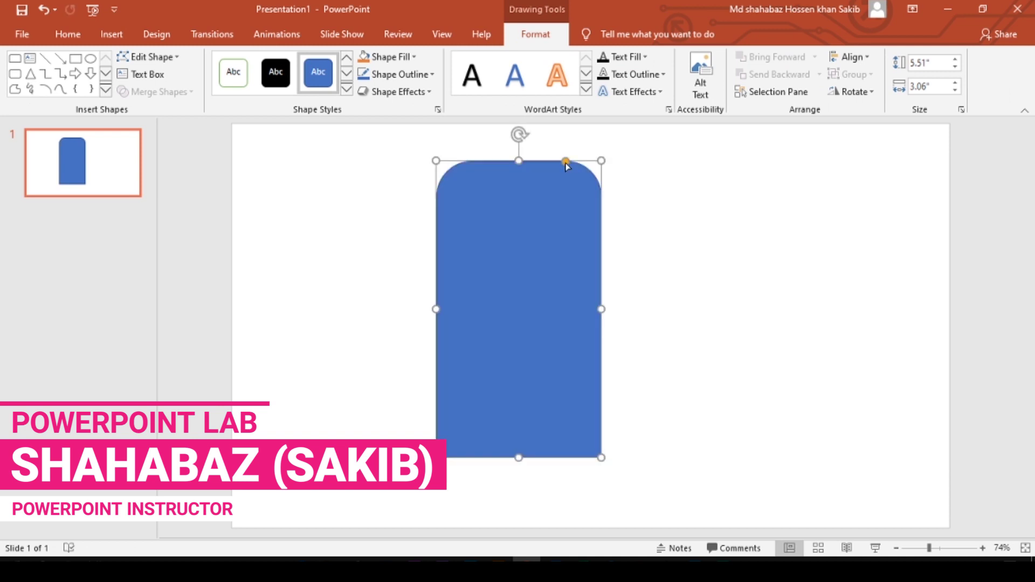
{"action": "left_click_drag", "start_coordinate": [565, 161], "coordinate": [568, 161]}
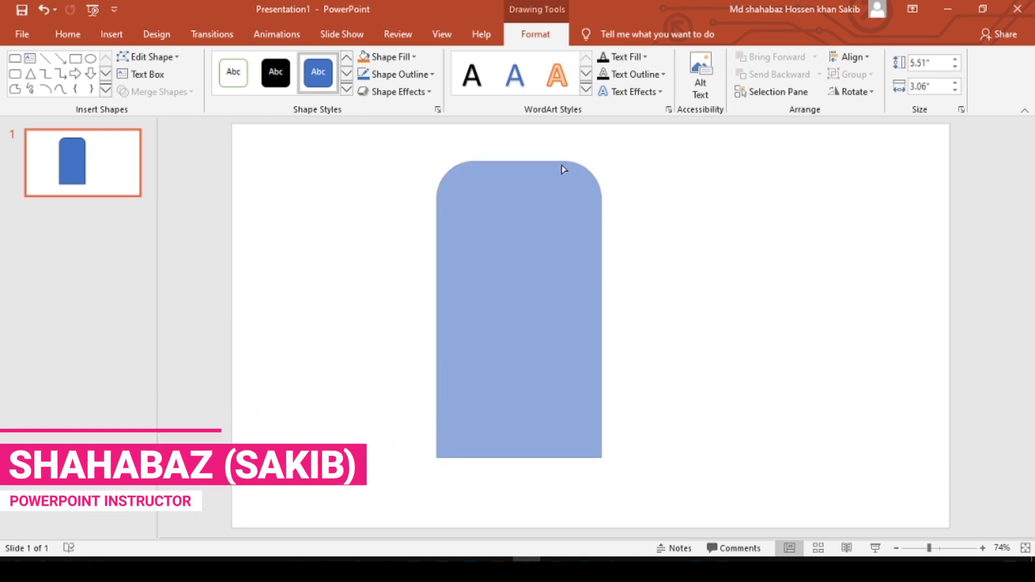
{"action": "left_click_drag", "start_coordinate": [436, 458], "coordinate": [448, 457]}
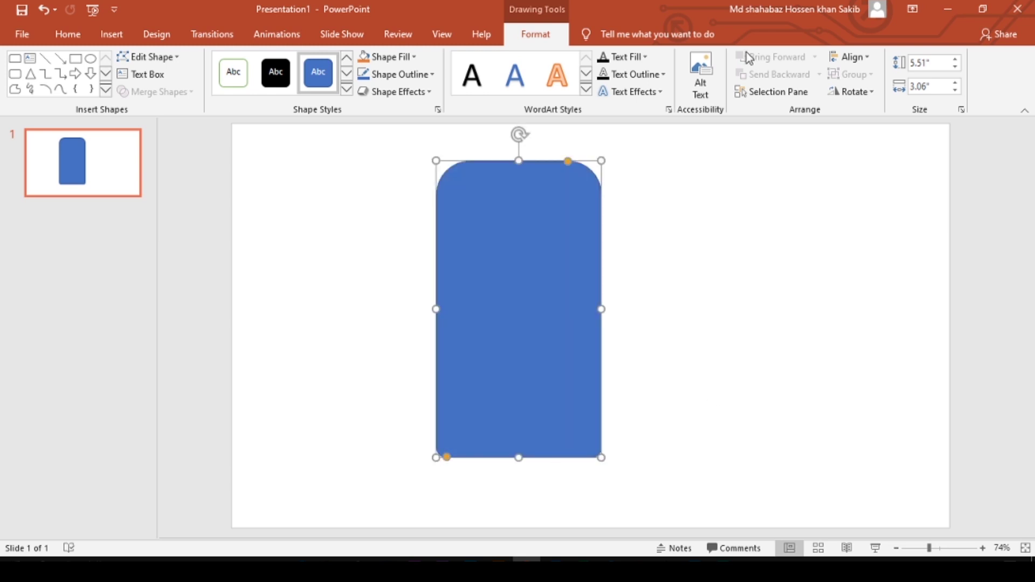
{"action": "left_click_drag", "start_coordinate": [545, 257], "coordinate": [557, 291]}
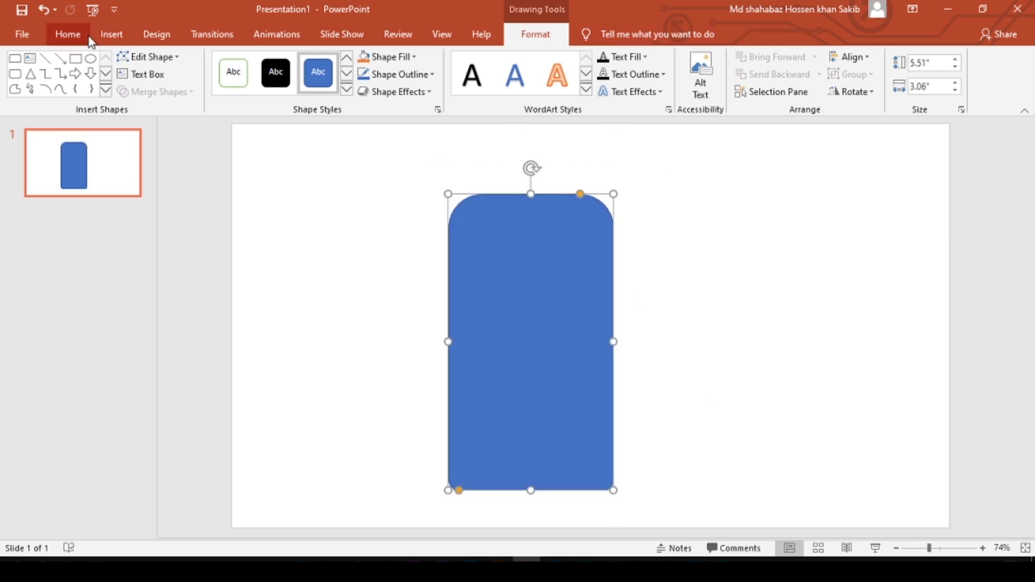
{"action": "left_click", "coordinate": [112, 34]}
{"action": "left_click", "coordinate": [278, 88]}
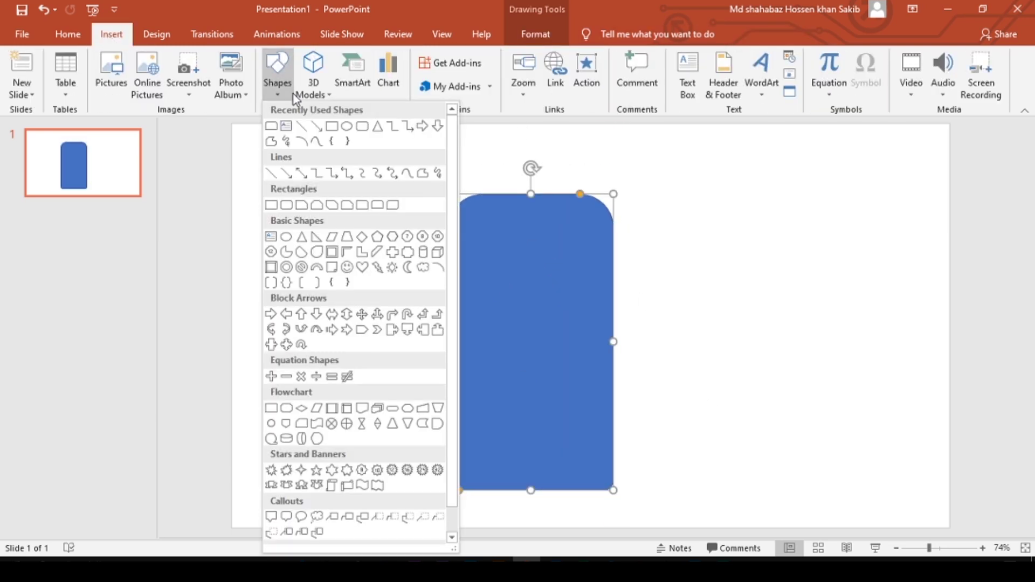
Draw a 0.7" by 2.09" rounded bar on the tall shape's edge and copy it to the other side.
{"action": "left_click", "coordinate": [370, 133]}
{"action": "left_click_drag", "start_coordinate": [704, 233], "coordinate": [817, 260]}
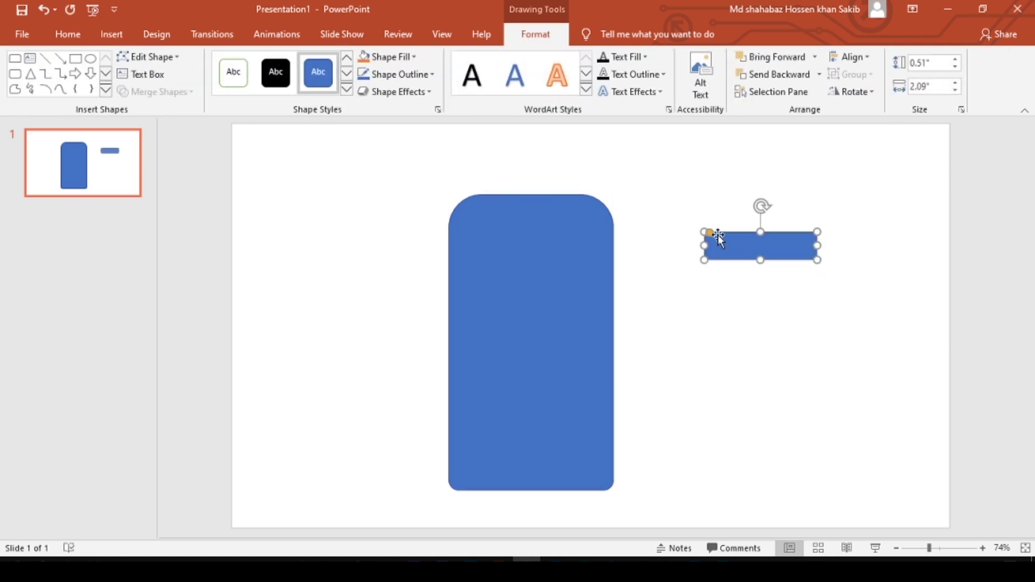
{"action": "mouse_move", "coordinate": [736, 236]}
{"action": "left_mouse_down"}
{"action": "mouse_move", "coordinate": [640, 285]}
{"action": "mouse_move", "coordinate": [647, 301]}
{"action": "left_mouse_up"}
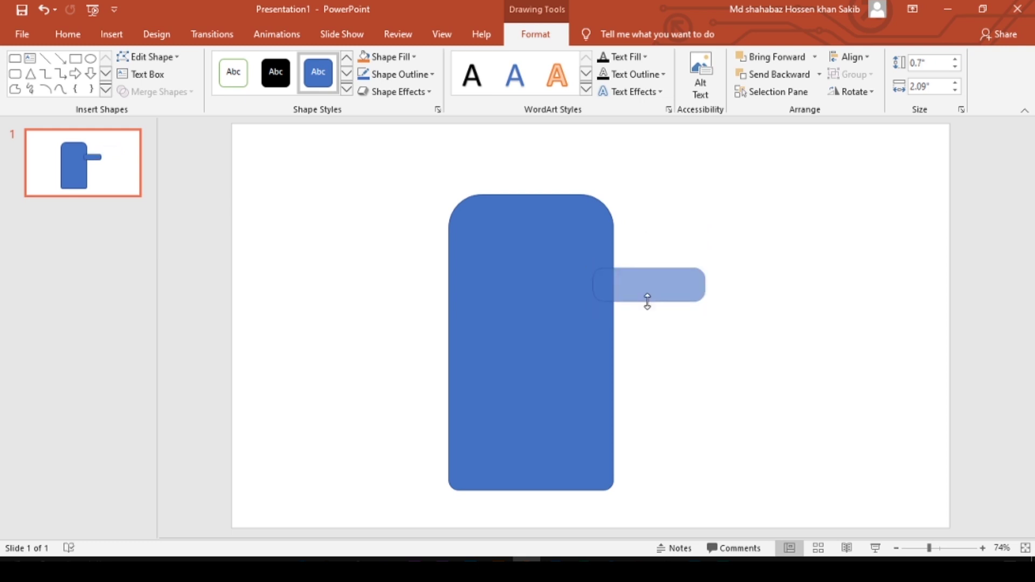
{"action": "left_click_drag", "start_coordinate": [607, 268], "coordinate": [647, 299]}
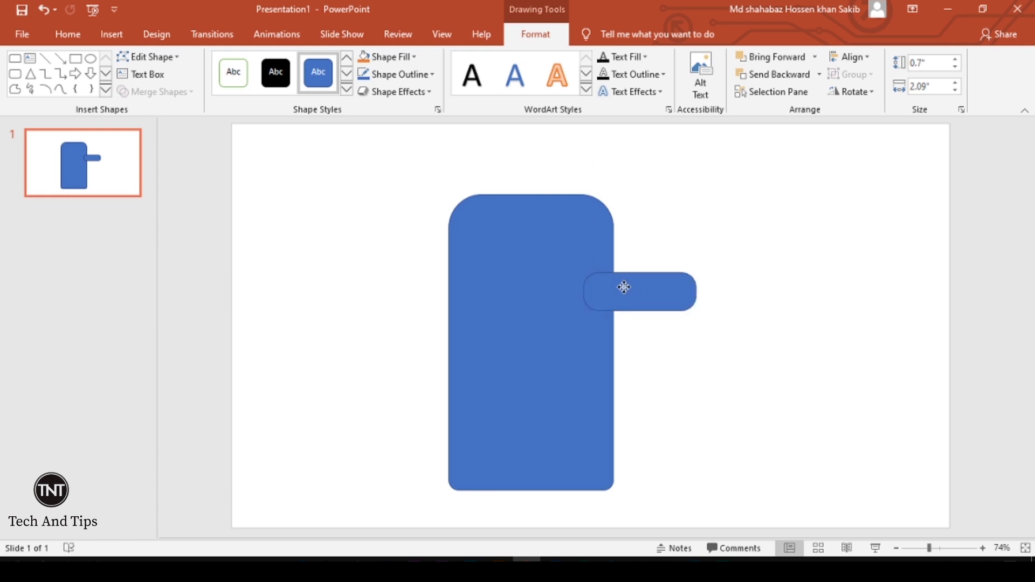
{"action": "left_click", "coordinate": [868, 319]}
{"action": "mouse_move", "coordinate": [630, 284]}
{"action": "left_mouse_down"}
{"action": "mouse_move", "coordinate": [435, 284]}
{"action": "mouse_move", "coordinate": [650, 314]}
{"action": "left_mouse_up"}
Drop the second bar on the right edge, select all three shapes and nudge them right.
{"action": "left_click", "coordinate": [249, 174]}
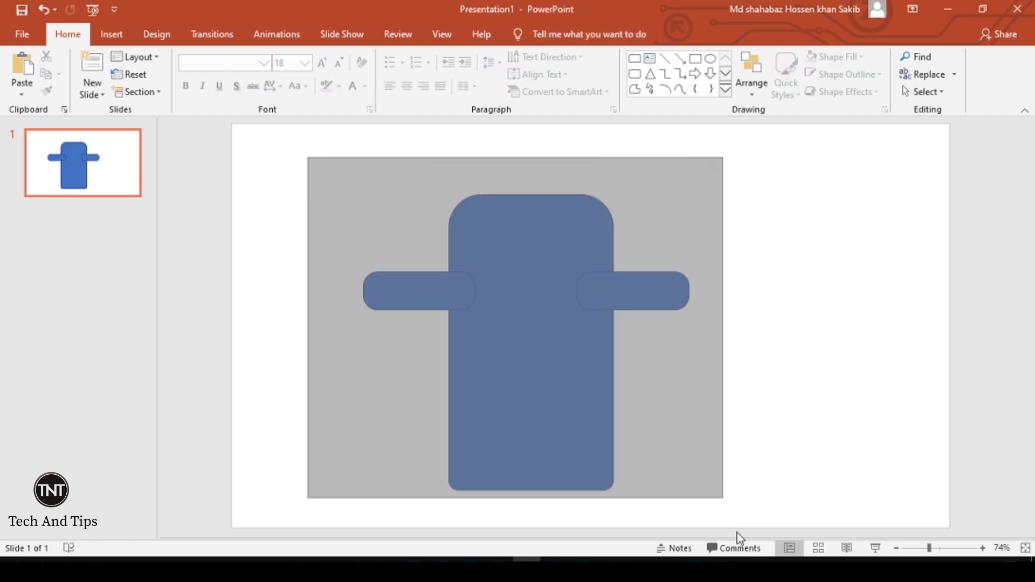
{"action": "left_click_drag", "start_coordinate": [308, 160], "coordinate": [734, 532]}
{"action": "left_click", "coordinate": [533, 34]}
{"action": "left_click", "coordinate": [173, 94]}
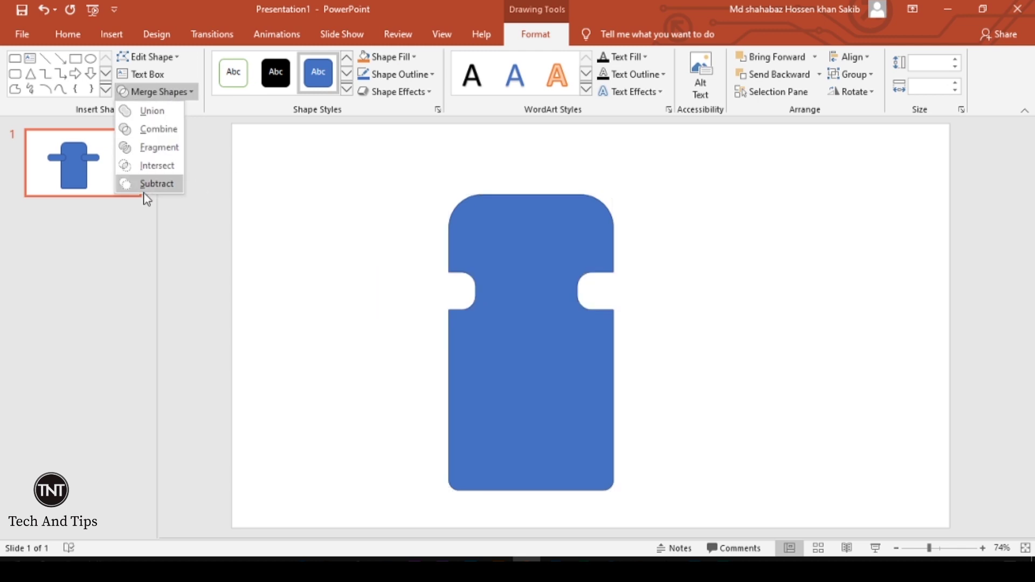
{"action": "left_click", "coordinate": [656, 291]}
{"action": "left_click_drag", "start_coordinate": [656, 291], "coordinate": [670, 295]}
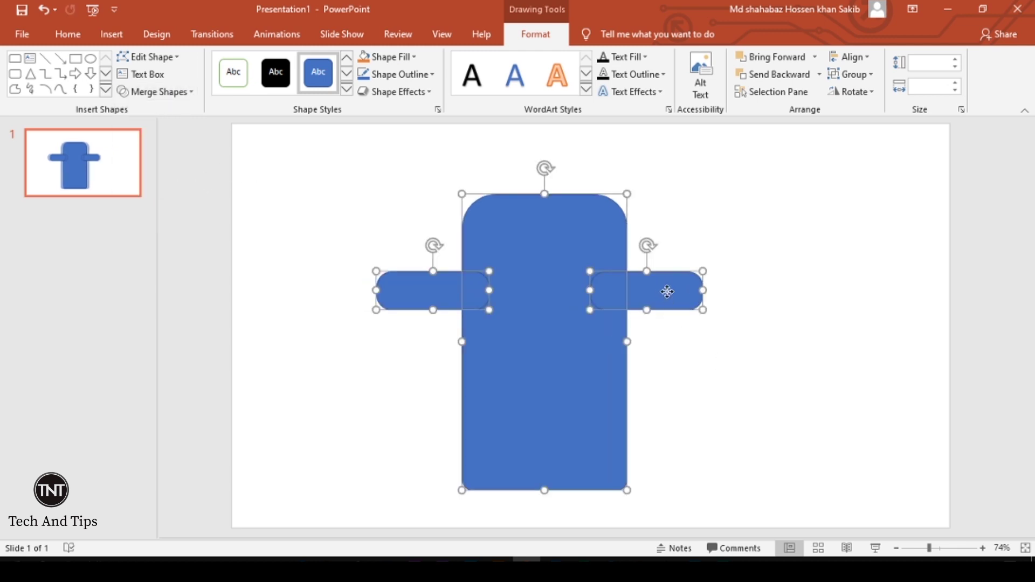
Select the body and both bars with Ctrl+A and apply Merge Shapes > Subtract.
{"action": "left_click", "coordinate": [458, 208]}
{"action": "key", "text": "ctrl+a"}
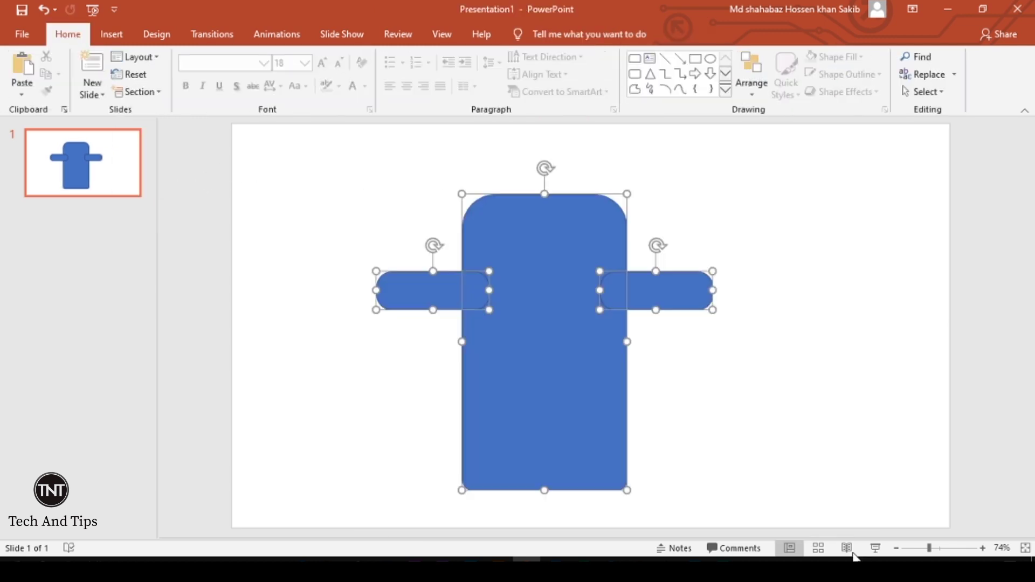
{"action": "left_click", "coordinate": [536, 35]}
{"action": "left_click", "coordinate": [156, 92]}
{"action": "left_click", "coordinate": [159, 189]}
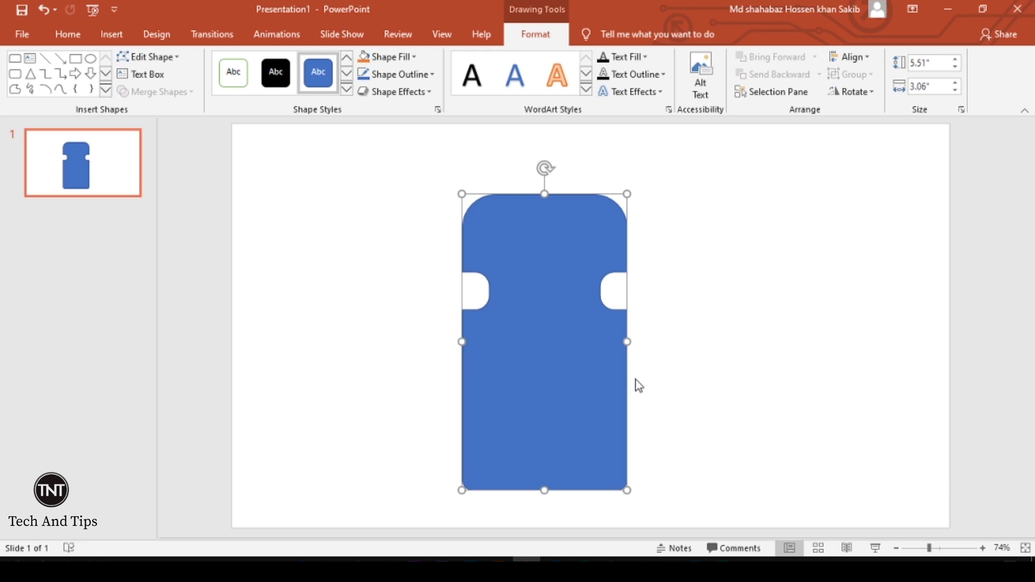
Give the notched shape a 6 pt dark grey outline and no fill.
{"action": "left_click", "coordinate": [398, 74]}
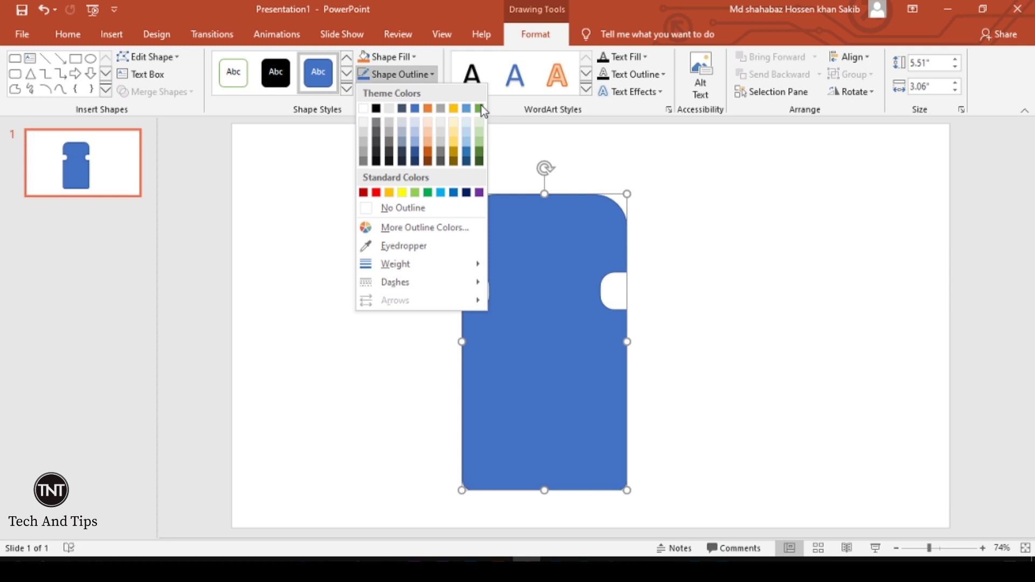
{"action": "left_click", "coordinate": [382, 156]}
{"action": "left_click", "coordinate": [428, 76]}
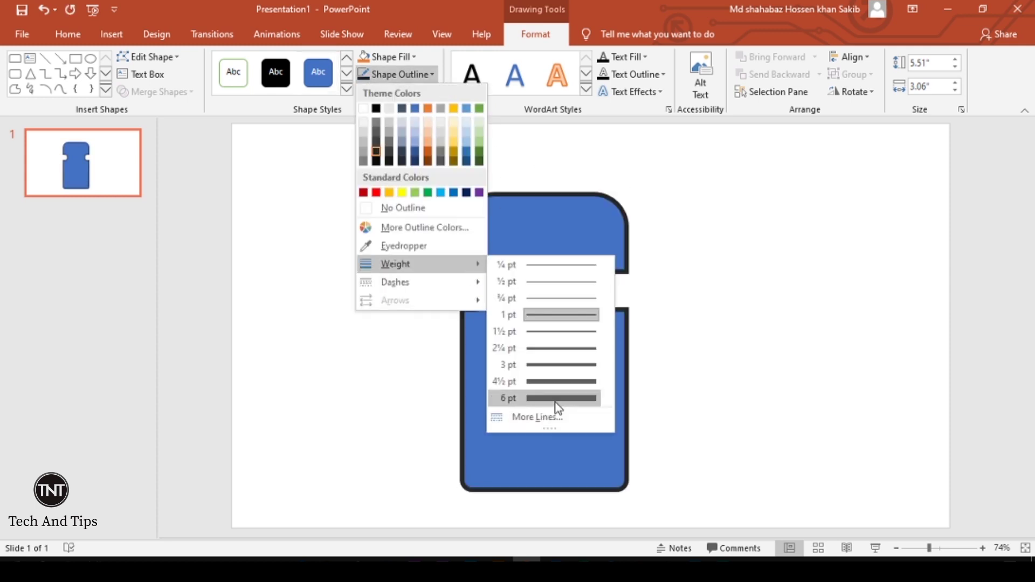
{"action": "left_click", "coordinate": [558, 399]}
{"action": "left_click", "coordinate": [413, 57]}
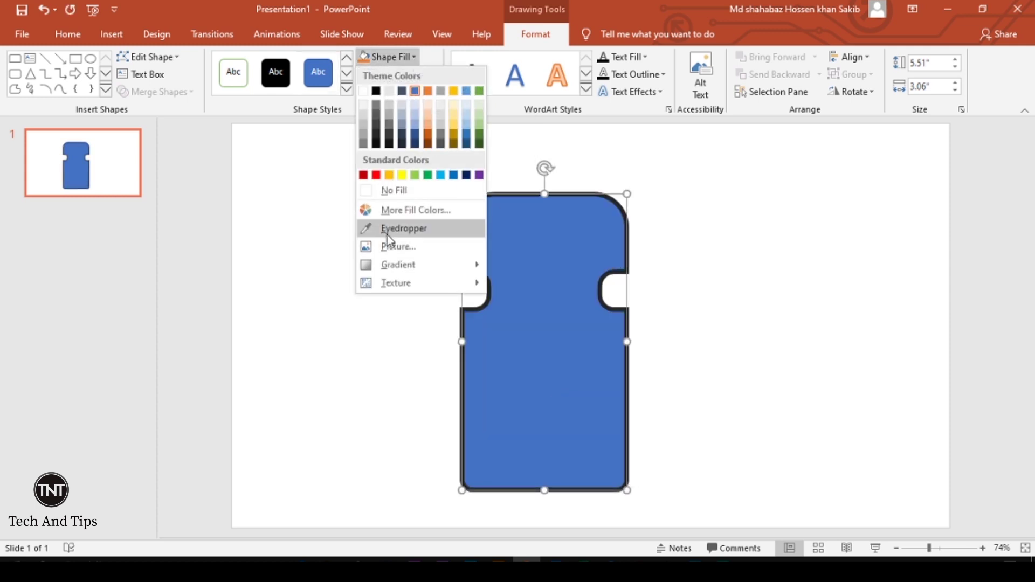
{"action": "left_click", "coordinate": [402, 190]}
Set the outline's cap type and join type to Round in Format Shape.
{"action": "left_click", "coordinate": [437, 110]}
{"action": "left_click", "coordinate": [860, 237]}
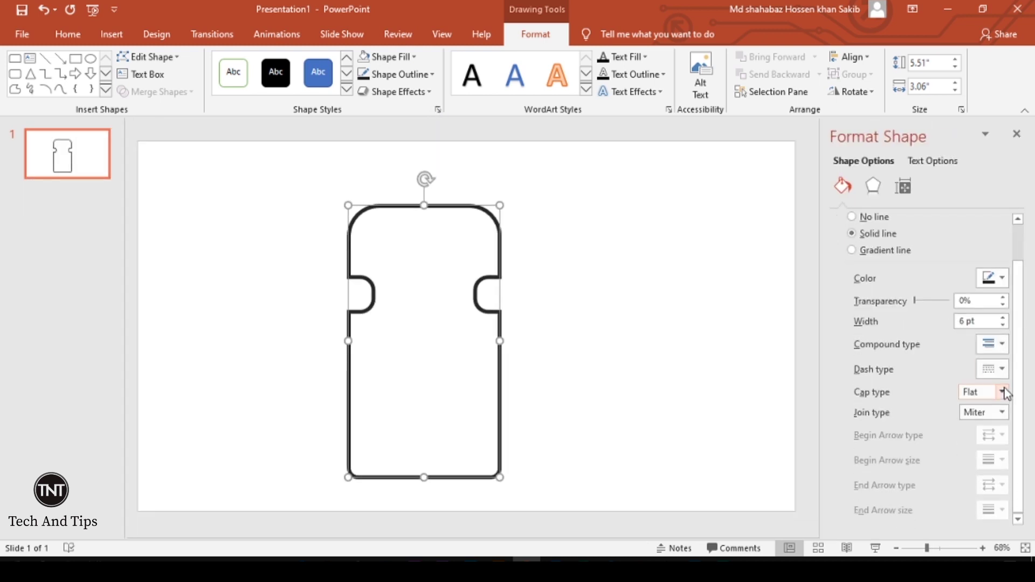
{"action": "left_click", "coordinate": [1002, 392]}
{"action": "left_click", "coordinate": [975, 420]}
{"action": "left_click", "coordinate": [1003, 413]}
{"action": "left_click", "coordinate": [975, 427]}
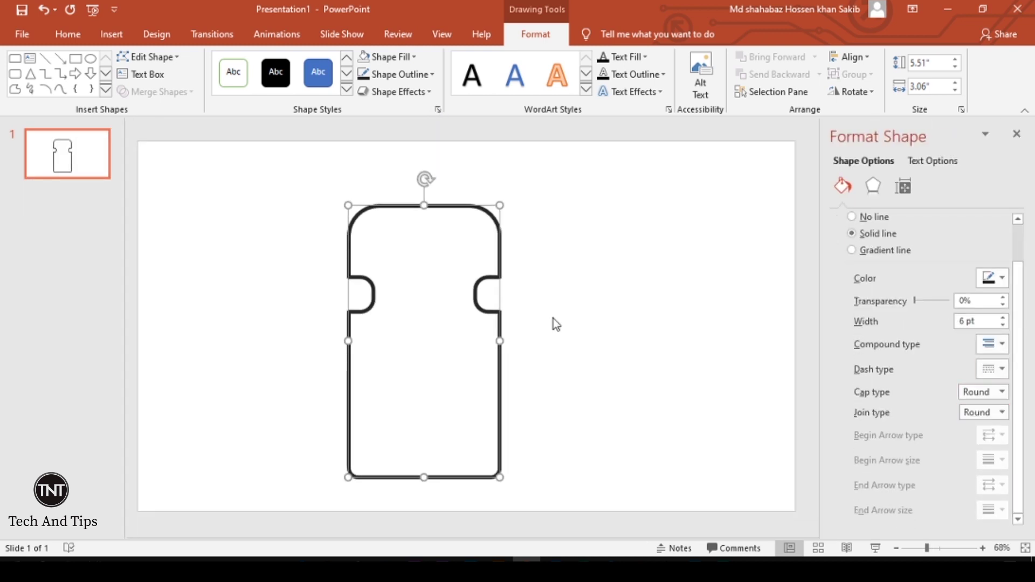
{"action": "left_click", "coordinate": [556, 324]}
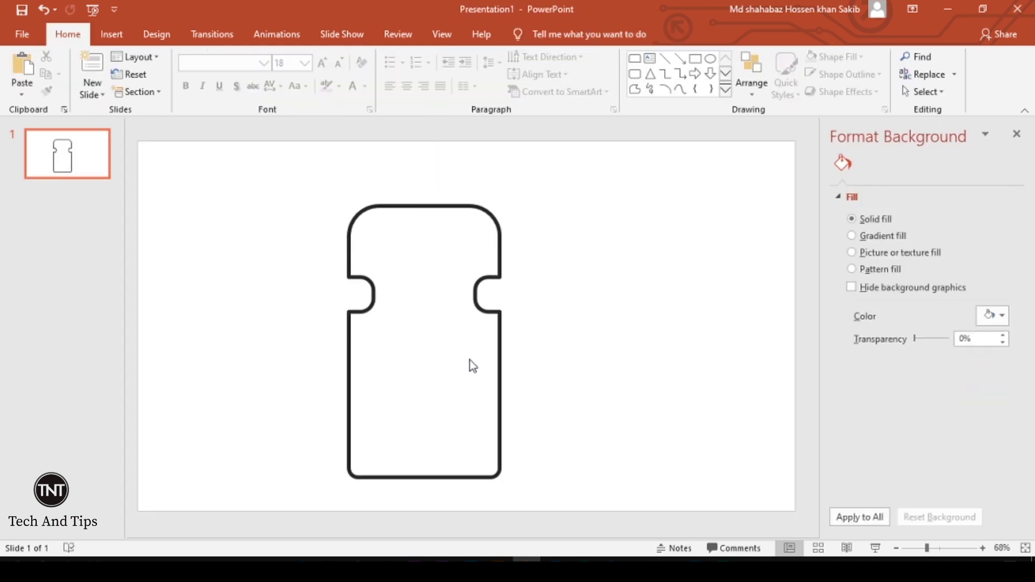
Draw a long thin rounded rectangle beside the bottle with fully rounded ends.
{"action": "left_click", "coordinate": [112, 34]}
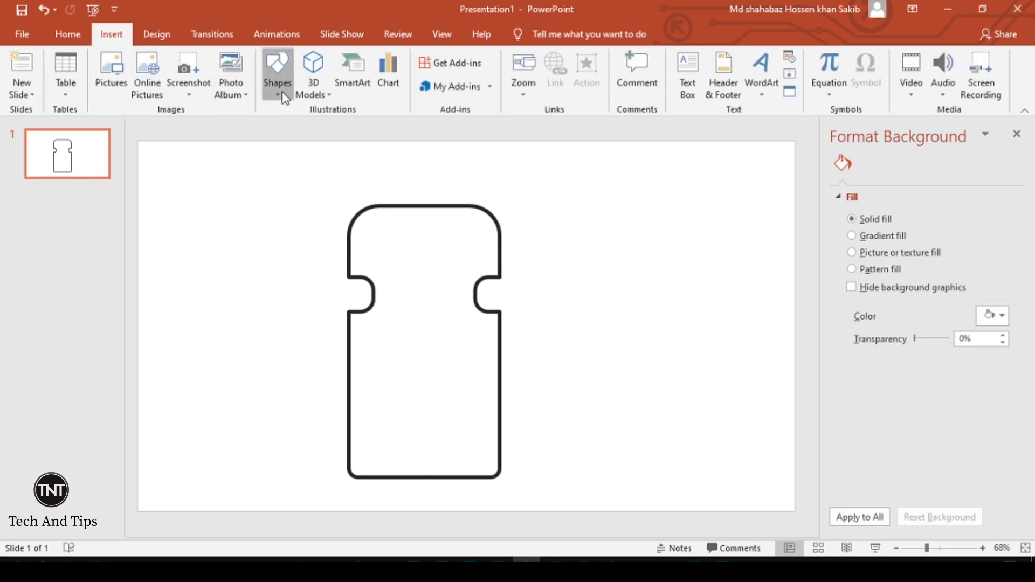
{"action": "left_click", "coordinate": [278, 75]}
{"action": "left_click", "coordinate": [347, 124]}
{"action": "left_click_drag", "start_coordinate": [567, 254], "coordinate": [661, 263]}
{"action": "scroll", "coordinate": [623, 269], "scroll_direction": "up", "scroll_amount": 5}
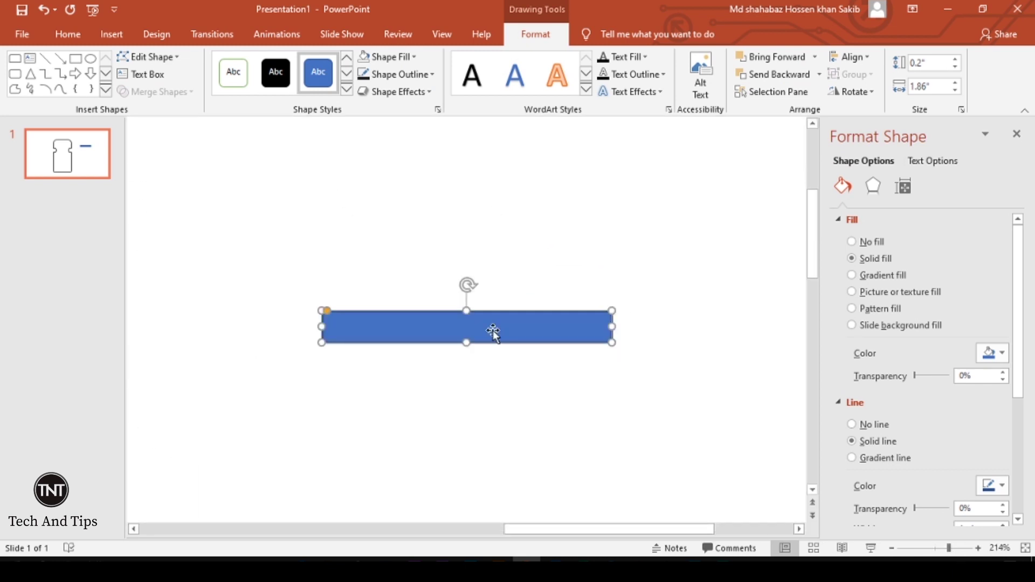
{"action": "left_click_drag", "start_coordinate": [328, 311], "coordinate": [343, 311]}
Give the thin bar a dark outline and the dark bottle fill colour.
{"action": "left_click", "coordinate": [396, 74]}
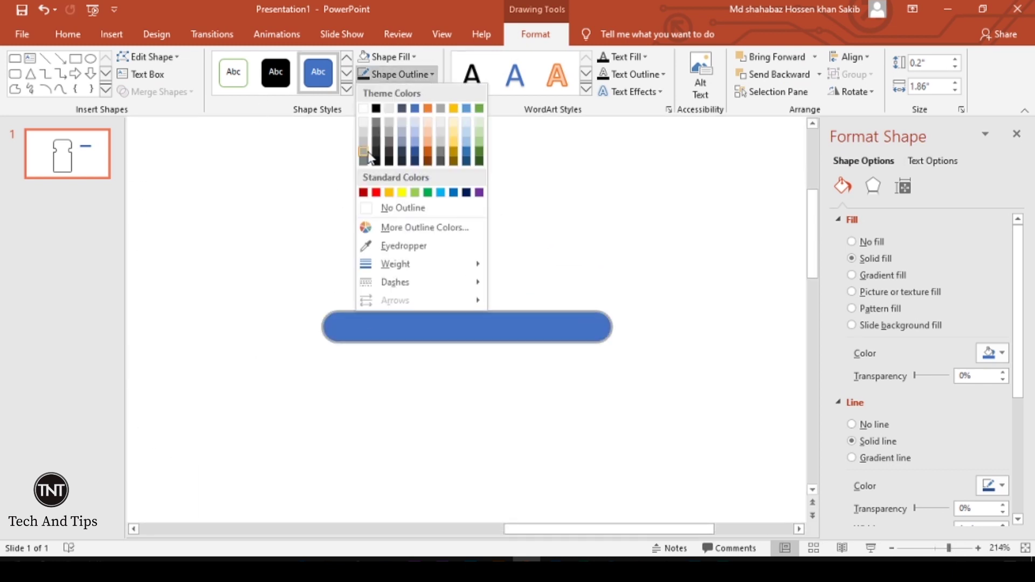
{"action": "left_click", "coordinate": [377, 156]}
{"action": "left_click", "coordinate": [396, 74]}
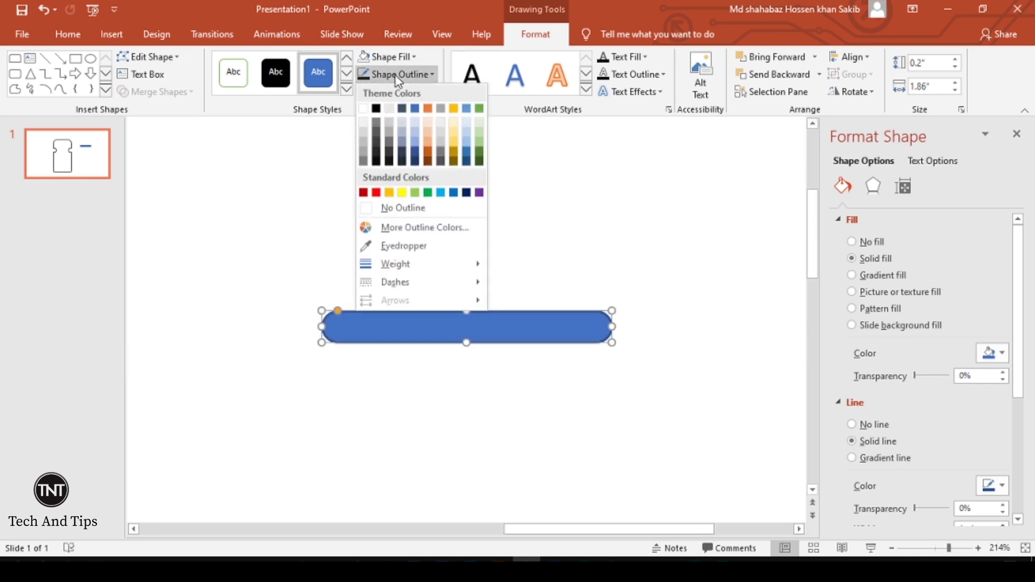
{"action": "left_click", "coordinate": [397, 34]}
{"action": "left_click", "coordinate": [536, 34]}
{"action": "left_click", "coordinate": [388, 57]}
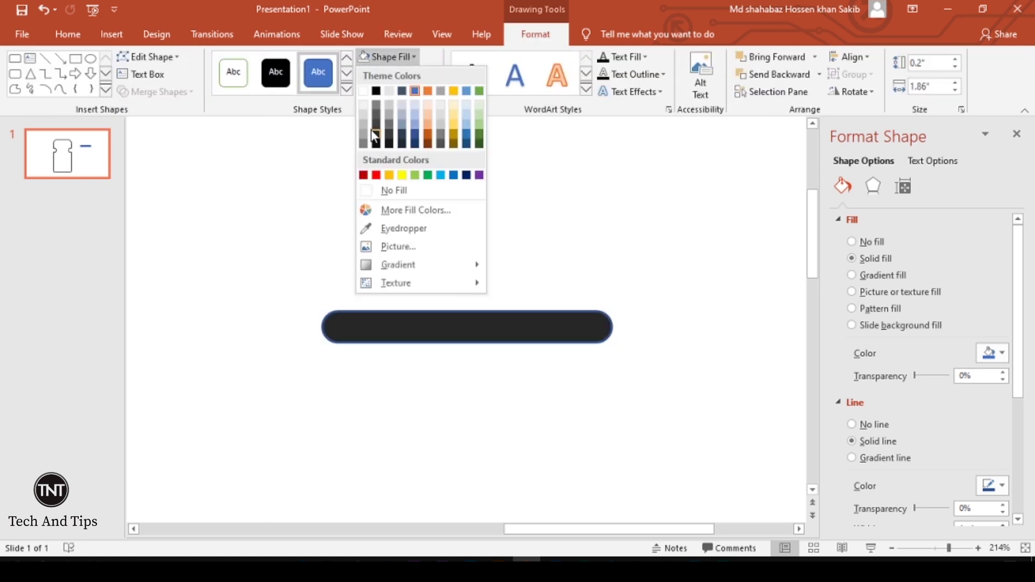
{"action": "left_click", "coordinate": [378, 139]}
{"action": "left_click", "coordinate": [538, 219]}
{"action": "left_click", "coordinate": [891, 549]}
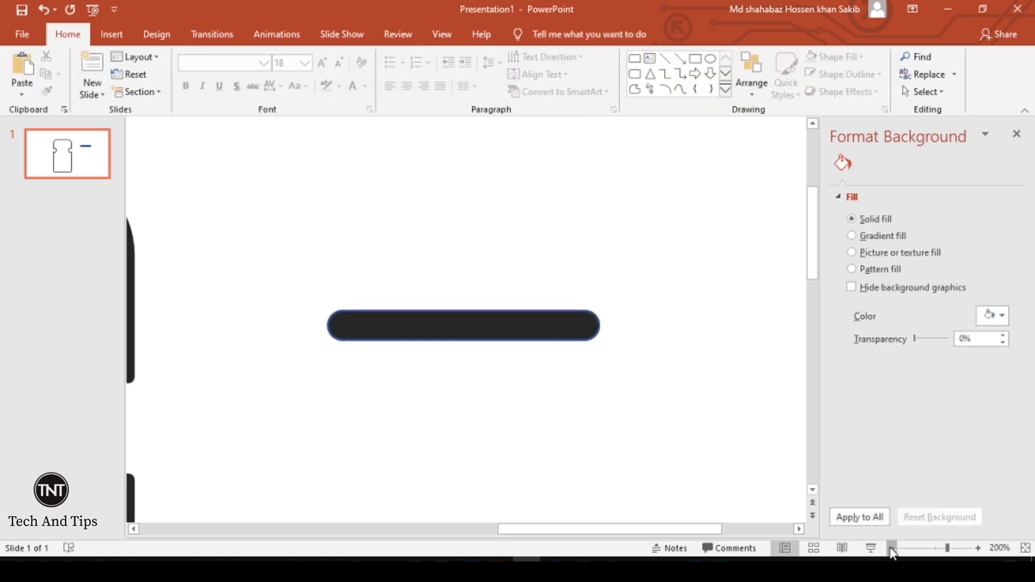
{"action": "left_click", "coordinate": [892, 548]}
{"action": "left_click", "coordinate": [892, 548]}
Move the bar into the bottle's centre, duplicate it with Ctrl+D below, and zoom out.
{"action": "mouse_move", "coordinate": [743, 339]}
{"action": "left_mouse_down"}
{"action": "mouse_move", "coordinate": [482, 361]}
{"action": "mouse_move", "coordinate": [525, 376]}
{"action": "left_mouse_up"}
{"action": "key", "text": "ctrl+d"}
{"action": "left_click", "coordinate": [696, 332]}
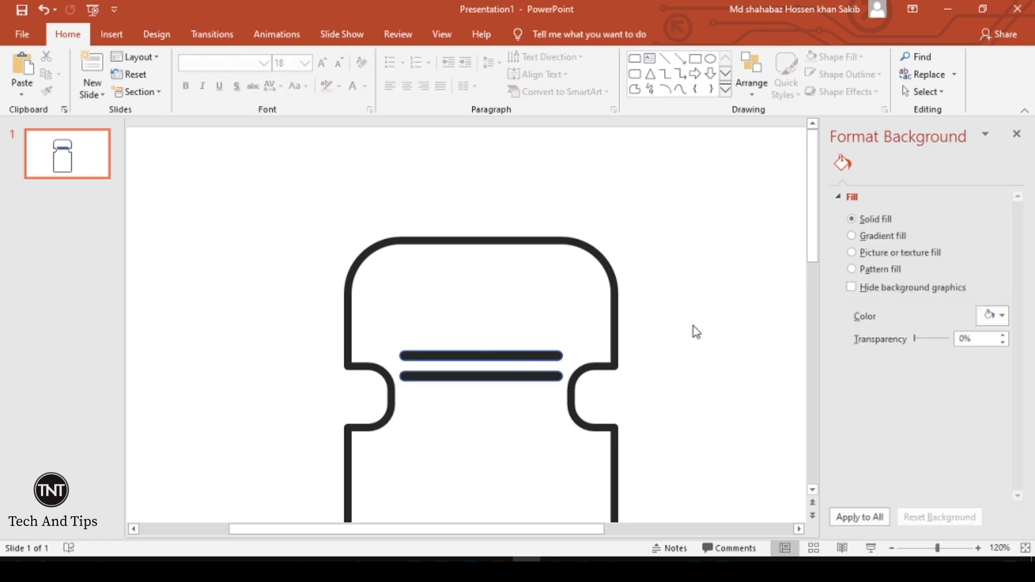
{"action": "left_click", "coordinate": [891, 548]}
{"action": "left_click", "coordinate": [892, 548]}
{"action": "left_click", "coordinate": [892, 548]}
{"action": "left_click", "coordinate": [891, 548]}
{"action": "left_click", "coordinate": [892, 548]}
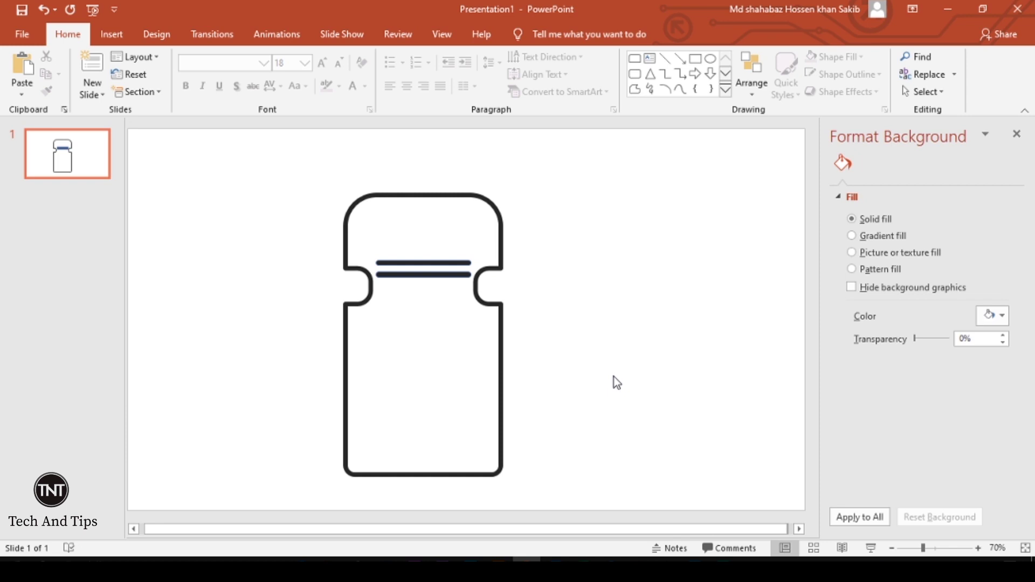
Draw a Round Top Corners rectangle and size it onto the bottle top as a cap.
{"action": "left_click", "coordinate": [112, 34]}
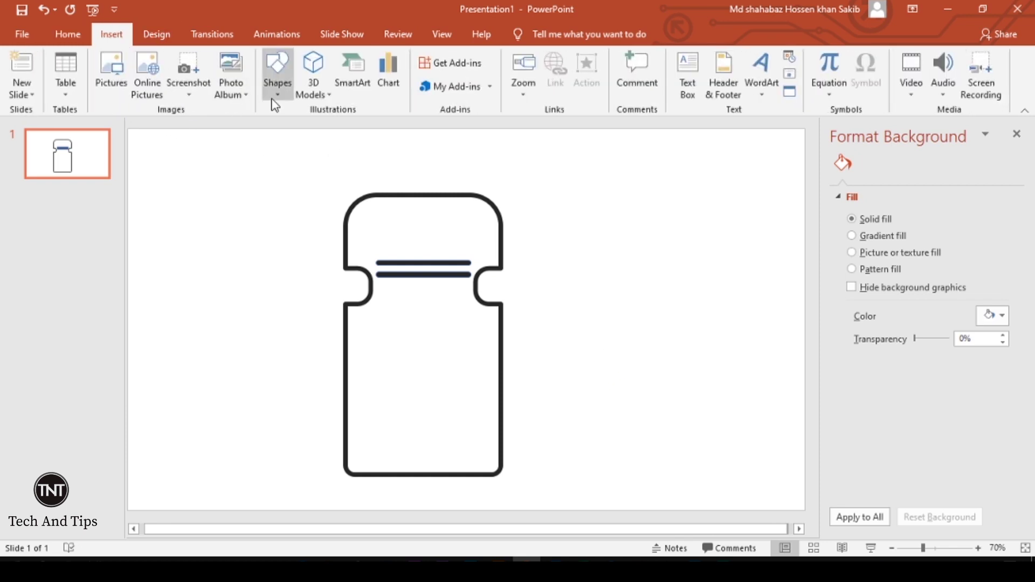
{"action": "left_click", "coordinate": [277, 81]}
{"action": "left_click", "coordinate": [273, 128]}
{"action": "left_click_drag", "start_coordinate": [590, 247], "coordinate": [720, 288]}
{"action": "left_click_drag", "start_coordinate": [716, 249], "coordinate": [707, 249]}
{"action": "left_click_drag", "start_coordinate": [592, 287], "coordinate": [362, 196]}
{"action": "left_click_drag", "start_coordinate": [485, 156], "coordinate": [481, 164]}
{"action": "left_click_drag", "start_coordinate": [357, 193], "coordinate": [365, 195]}
{"action": "left_click", "coordinate": [554, 178]}
Fill the cap with the outline's dark colour using the eyedropper and centre it on the bottle.
{"action": "left_click_drag", "start_coordinate": [425, 180], "coordinate": [422, 180]}
{"action": "left_click", "coordinate": [589, 223]}
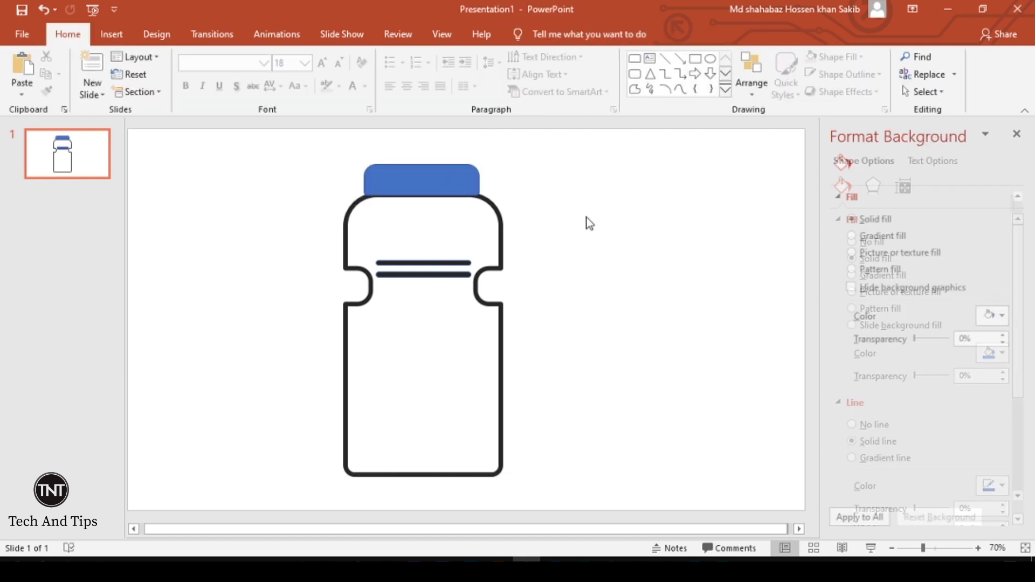
{"action": "left_click", "coordinate": [388, 181]}
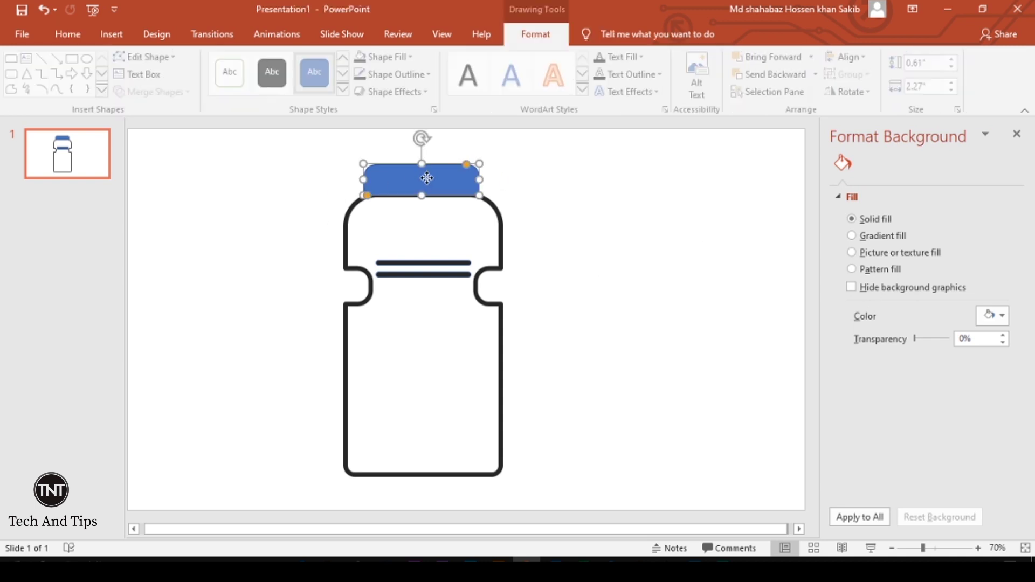
{"action": "left_click", "coordinate": [391, 57]}
{"action": "left_click", "coordinate": [404, 229]}
{"action": "left_click", "coordinate": [499, 242]}
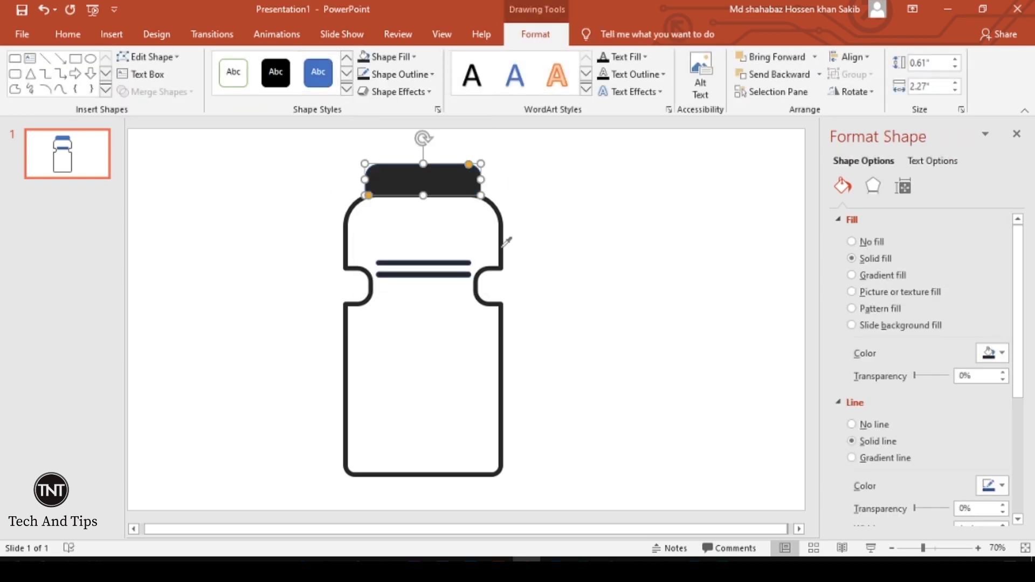
{"action": "left_click", "coordinate": [537, 199]}
{"action": "left_click", "coordinate": [451, 178]}
{"action": "left_click_drag", "start_coordinate": [451, 178], "coordinate": [444, 185]}
{"action": "left_click", "coordinate": [560, 182]}
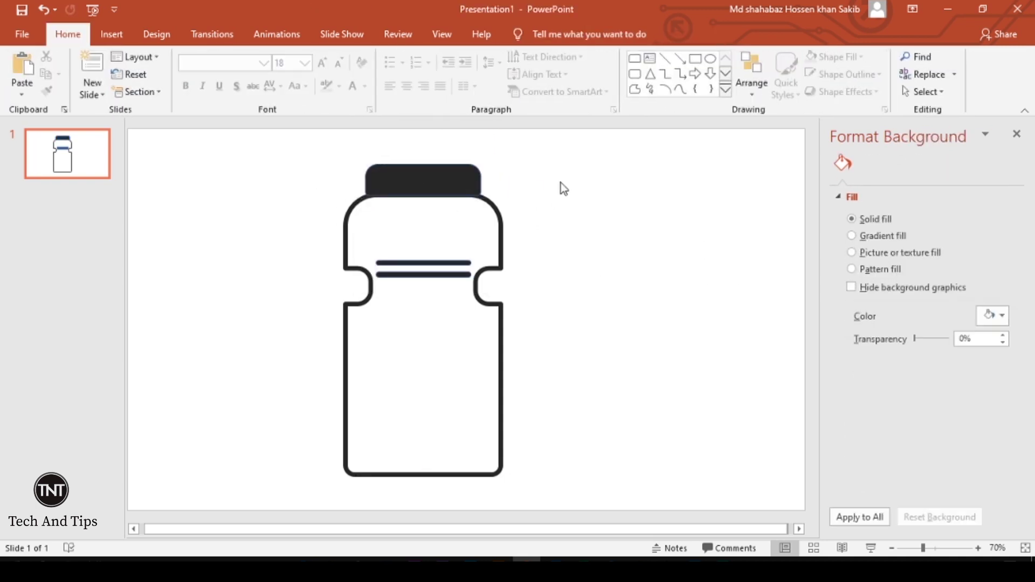
Draw a small 0.49" by 0.15" rounded rectangle to the right of the bottle.
{"action": "left_click", "coordinate": [112, 34]}
{"action": "left_click", "coordinate": [278, 81]}
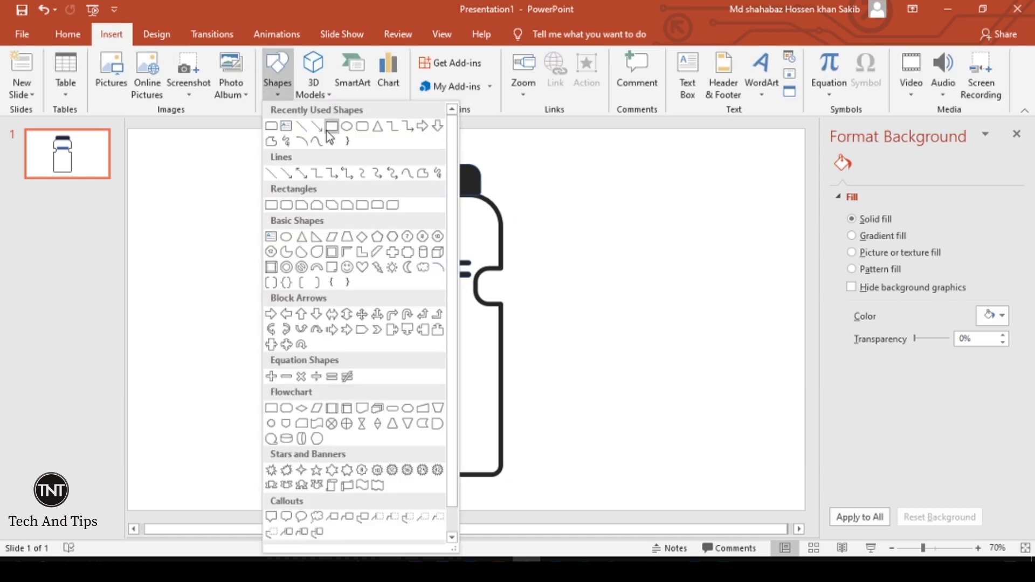
{"action": "left_click", "coordinate": [362, 130]}
{"action": "mouse_move", "coordinate": [628, 189]}
{"action": "left_mouse_down"}
{"action": "mouse_move", "coordinate": [646, 230]}
{"action": "mouse_move", "coordinate": [334, 158]}
{"action": "mouse_move", "coordinate": [348, 167]}
{"action": "left_mouse_up"}
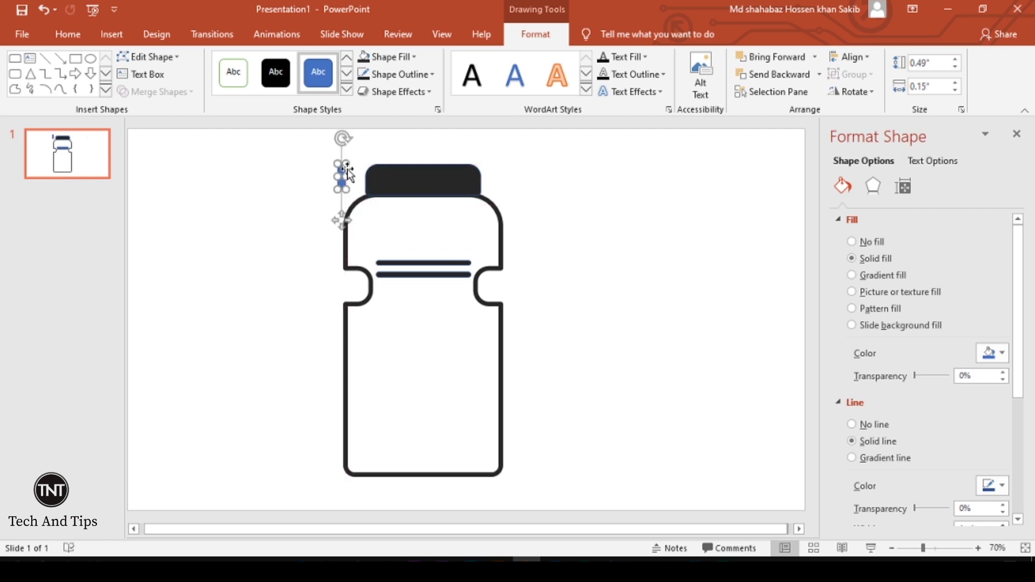
Give the small rectangle a dark outline and remove its fill.
{"action": "left_click", "coordinate": [396, 74]}
{"action": "left_click", "coordinate": [409, 237]}
{"action": "left_click", "coordinate": [387, 57]}
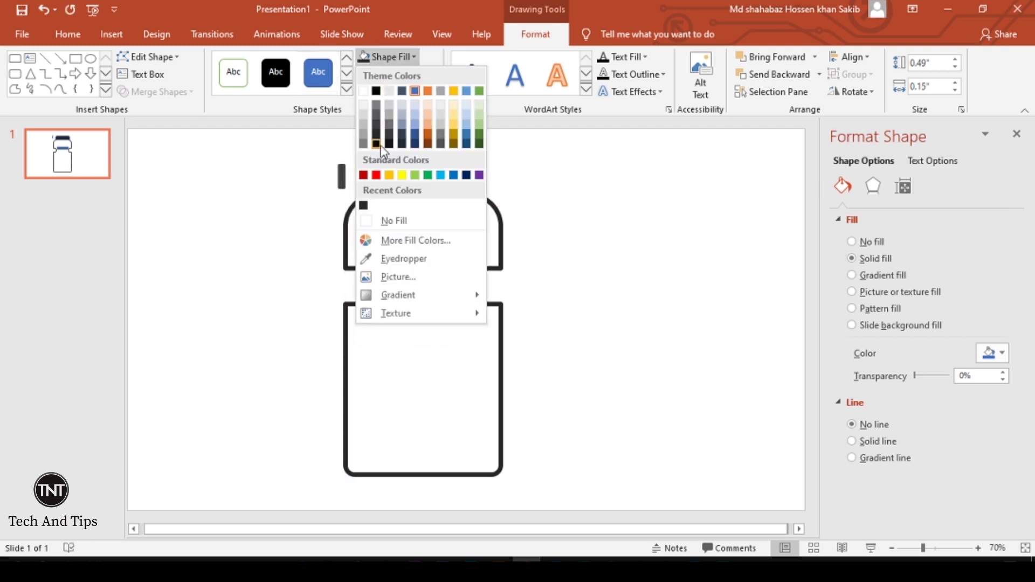
{"action": "left_click", "coordinate": [401, 74]}
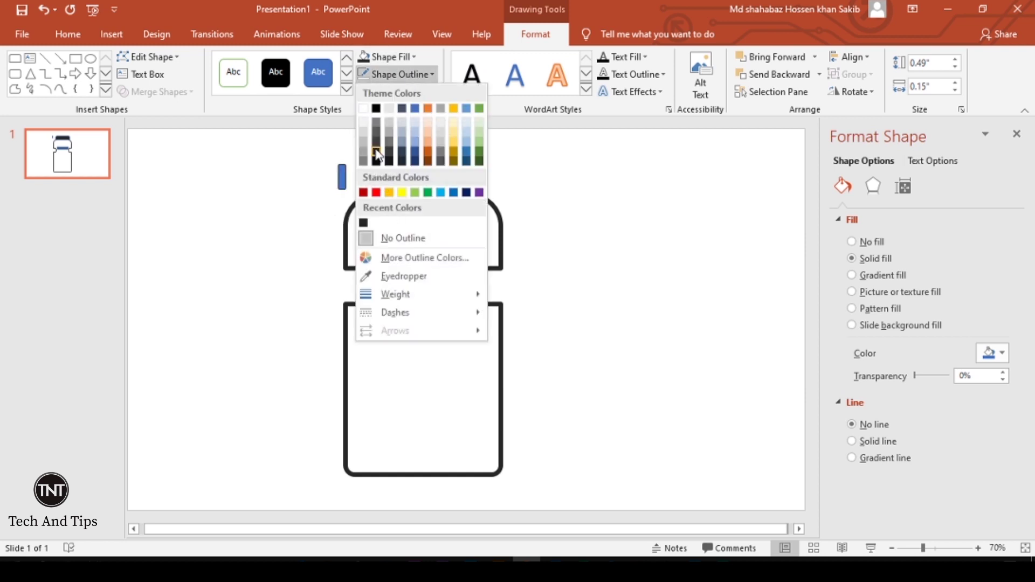
{"action": "left_click", "coordinate": [379, 157]}
{"action": "left_click", "coordinate": [388, 56]}
{"action": "left_click", "coordinate": [397, 222]}
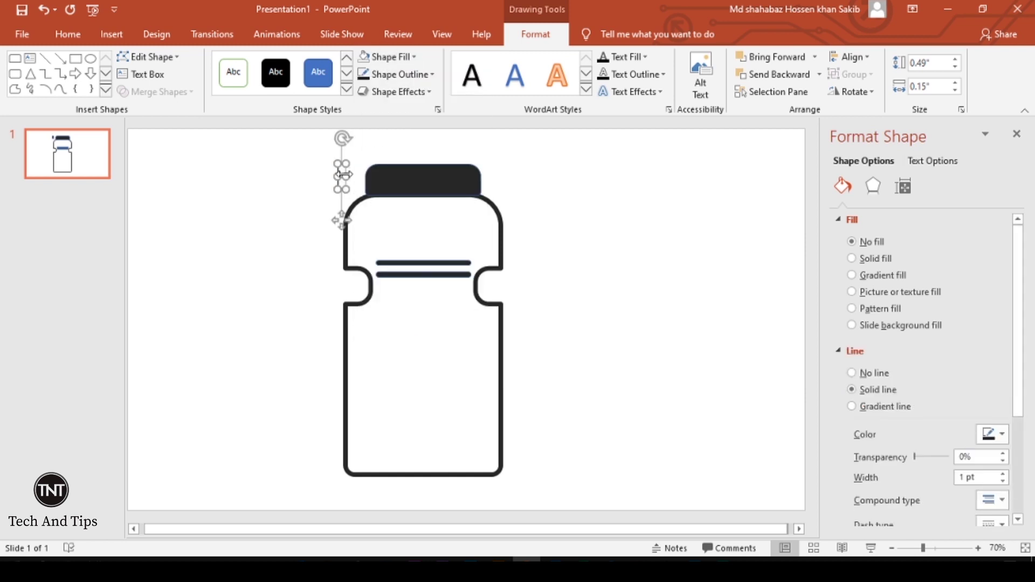
Fill the small rectangle white and shrink it to fit against the lid's left edge.
{"action": "left_click", "coordinate": [945, 548]}
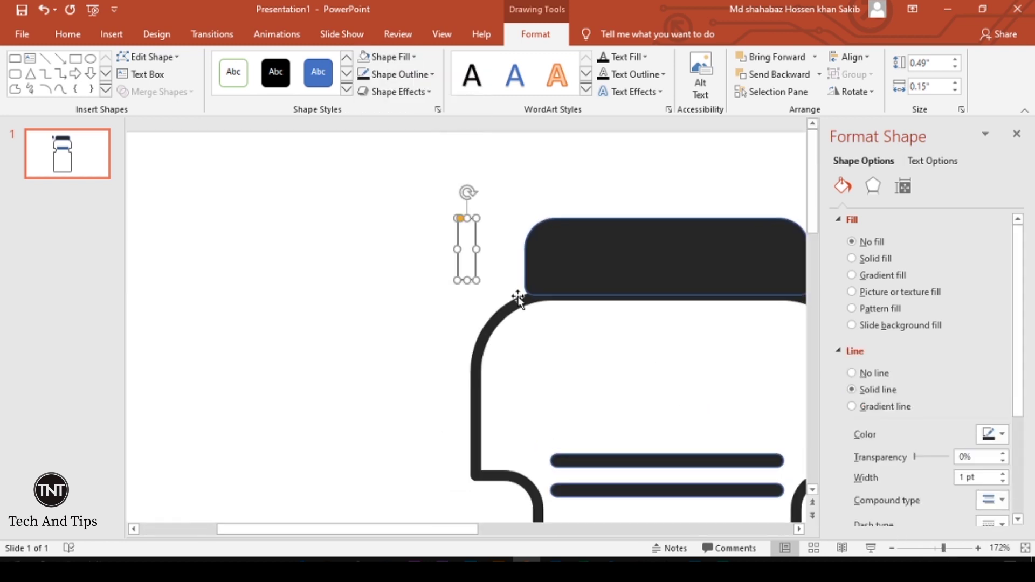
{"action": "left_click_drag", "start_coordinate": [475, 277], "coordinate": [525, 284]}
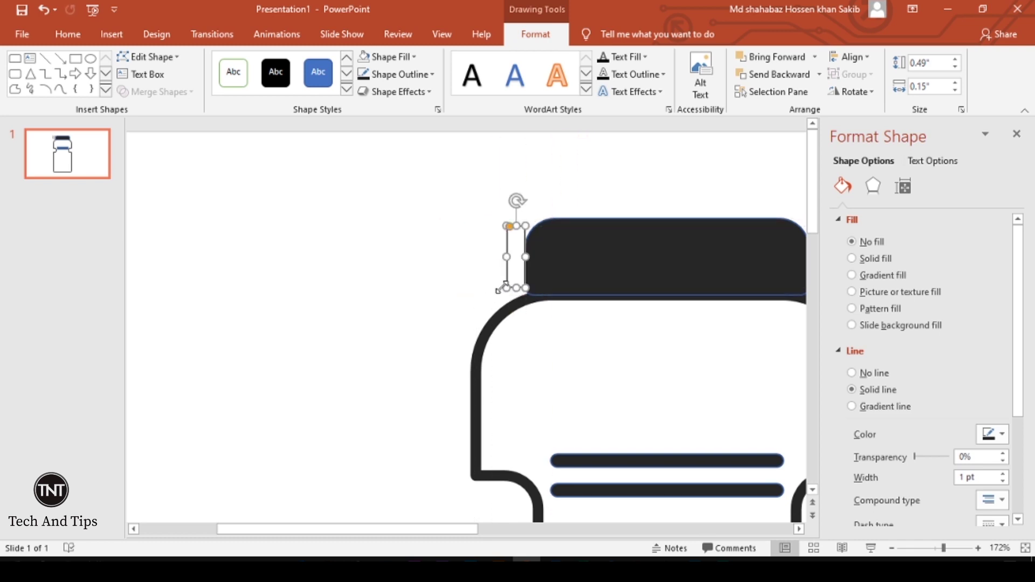
{"action": "left_click", "coordinate": [391, 56]}
{"action": "left_click", "coordinate": [360, 88]}
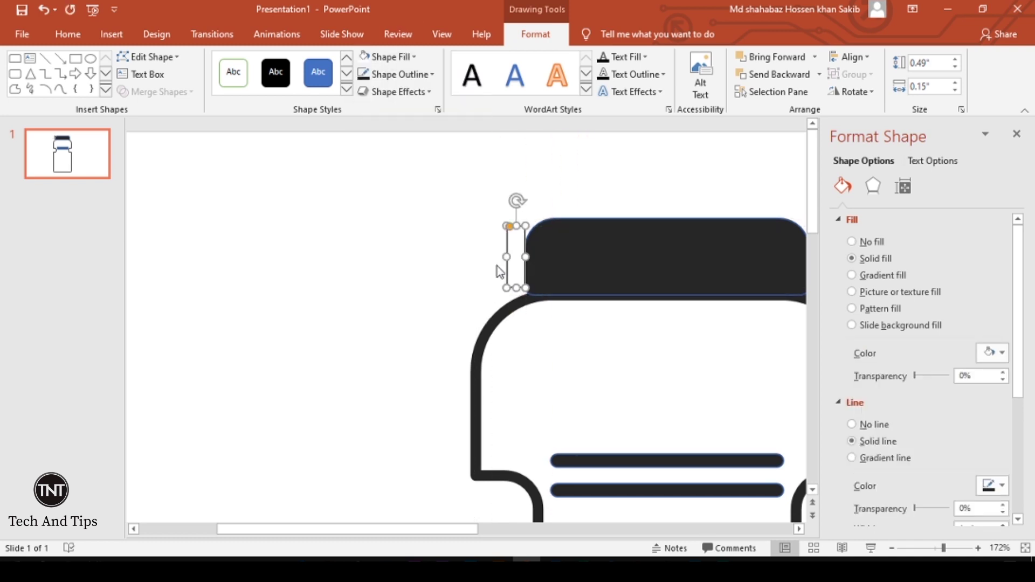
{"action": "left_click_drag", "start_coordinate": [509, 268], "coordinate": [542, 267]}
{"action": "left_click_drag", "start_coordinate": [546, 225], "coordinate": [550, 242]}
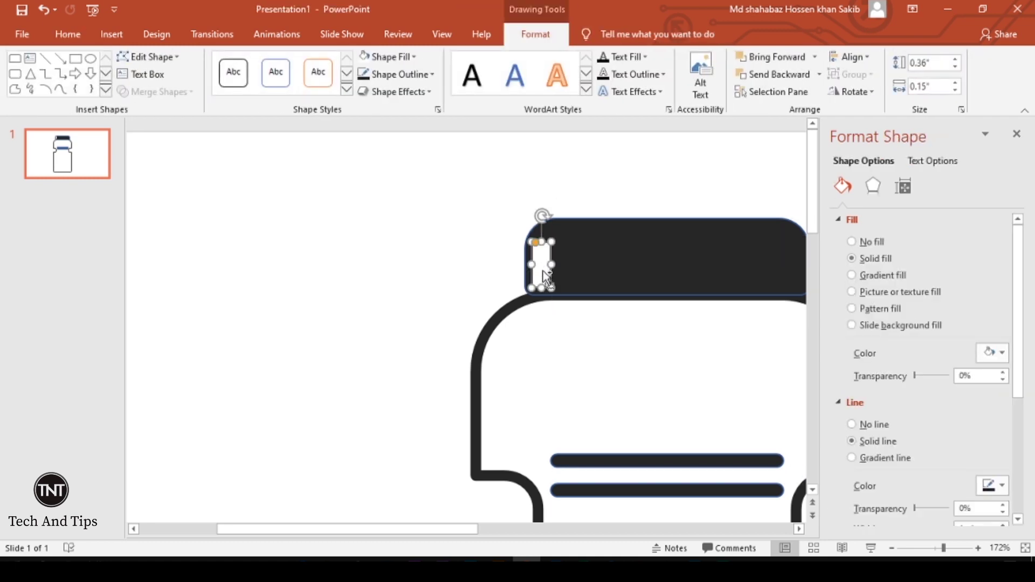
Duplicate the white strip with Ctrl+D into eleven 0.36" by 0.15" ridges across the lid, then adjust the lid's outline.
{"action": "key", "text": "ctrl+d"}
{"action": "left_click_drag", "start_coordinate": [564, 289], "coordinate": [569, 267]}
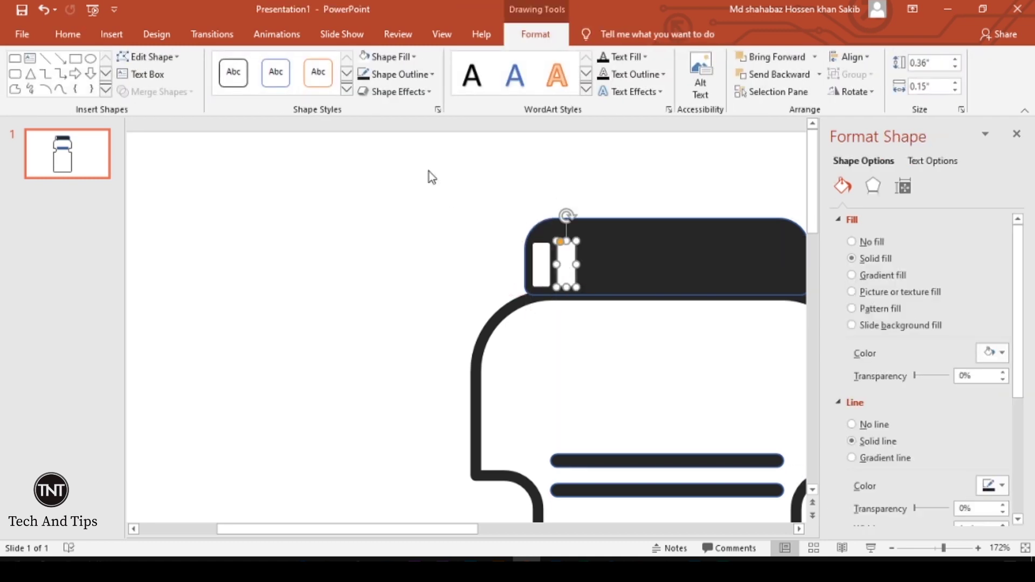
{"action": "left_click", "coordinate": [1017, 135]}
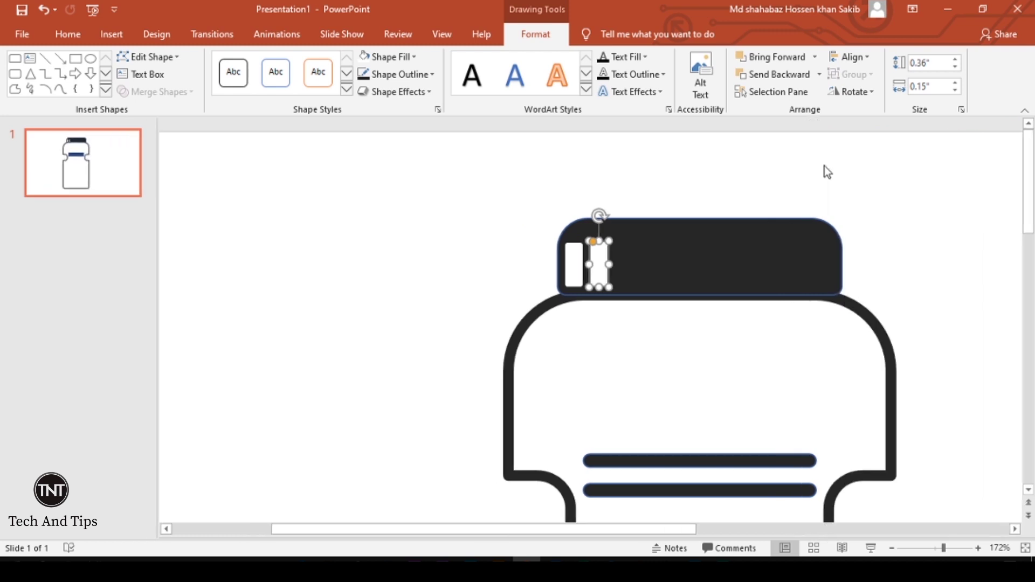
{"action": "key", "text": "ctrl+d"}
{"action": "key", "text": "ctrl+d"}
{"action": "key", "text": "ctrl+d"}
{"action": "key", "text": "ctrl+d"}
{"action": "key", "text": "ctrl+d"}
{"action": "key", "text": "ctrl+d"}
{"action": "key", "text": "ctrl+d"}
{"action": "key", "text": "ctrl+d"}
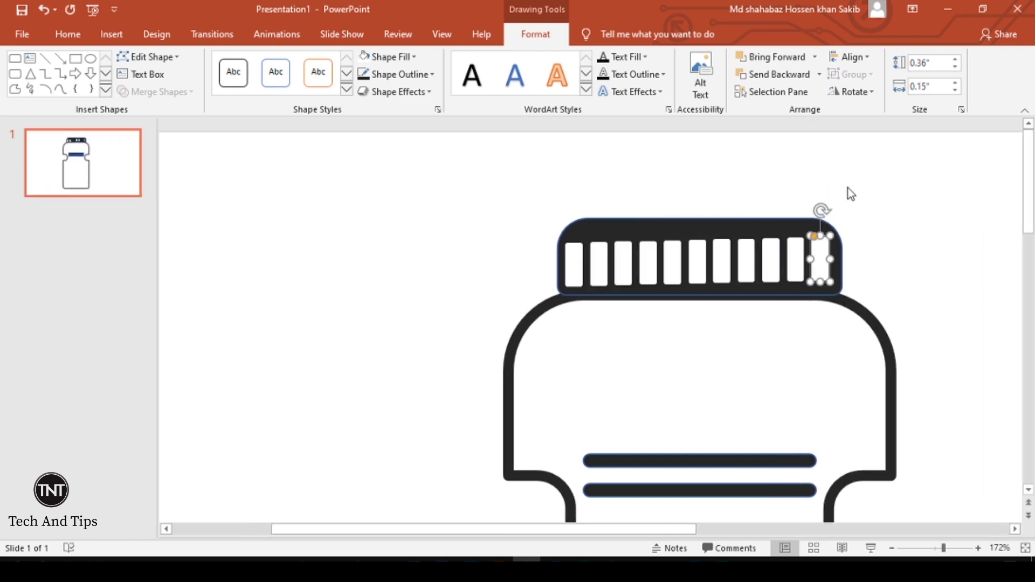
{"action": "left_click", "coordinate": [849, 188]}
{"action": "left_click", "coordinate": [749, 231]}
{"action": "left_click", "coordinate": [397, 74]}
{"action": "left_click", "coordinate": [357, 223]}
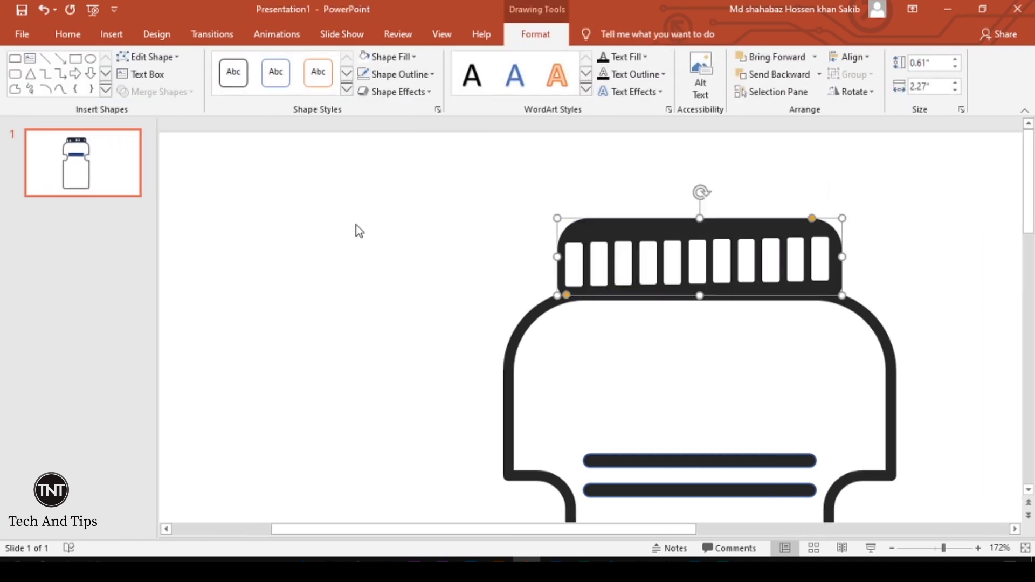
{"action": "left_click", "coordinate": [356, 224]}
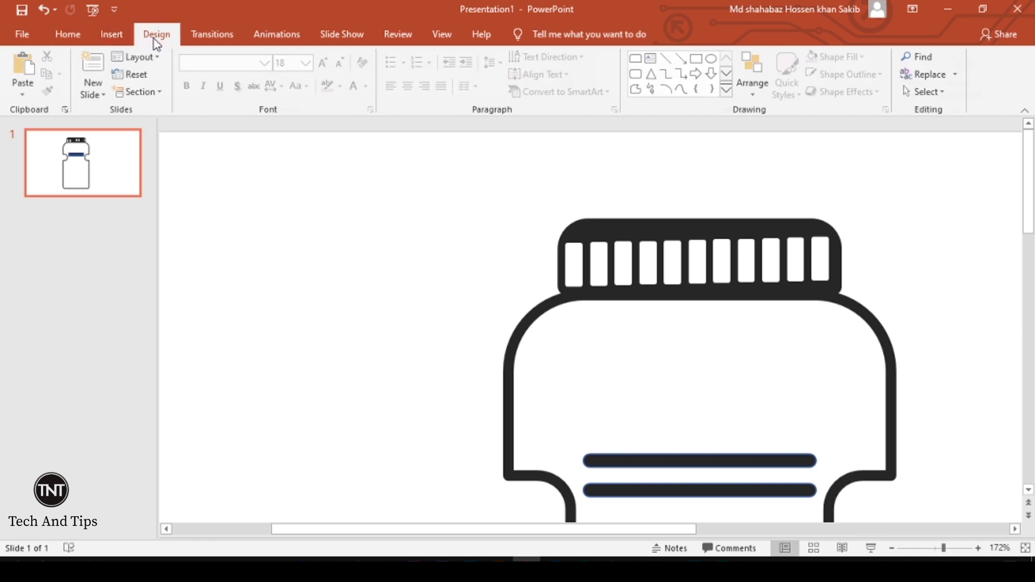
{"action": "left_click", "coordinate": [112, 34]}
Draw a small rounded square filled with the bottle's dark colour and no outline.
{"action": "left_click", "coordinate": [278, 86]}
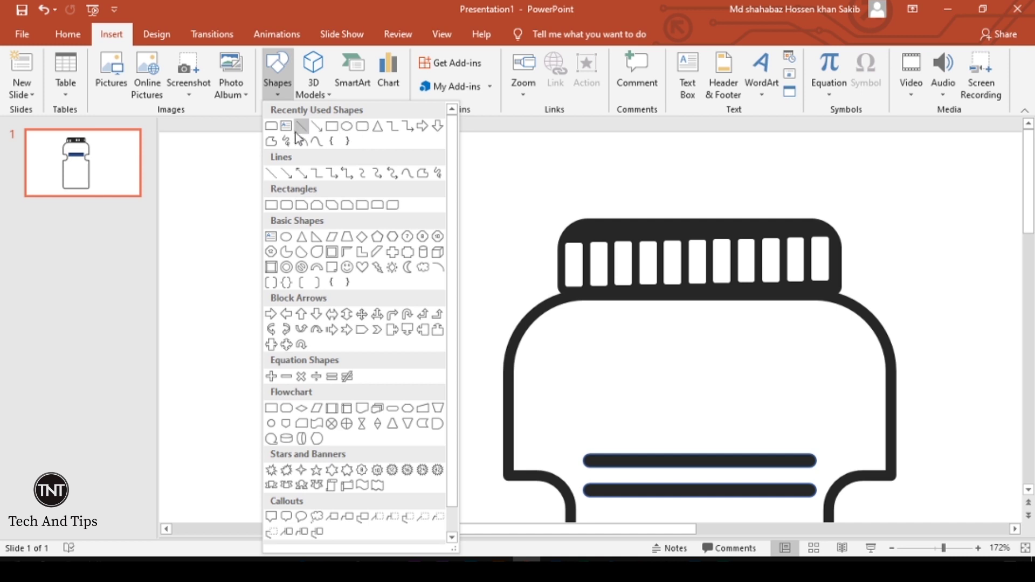
{"action": "left_click", "coordinate": [363, 127]}
{"action": "left_click_drag", "start_coordinate": [318, 202], "coordinate": [372, 249]}
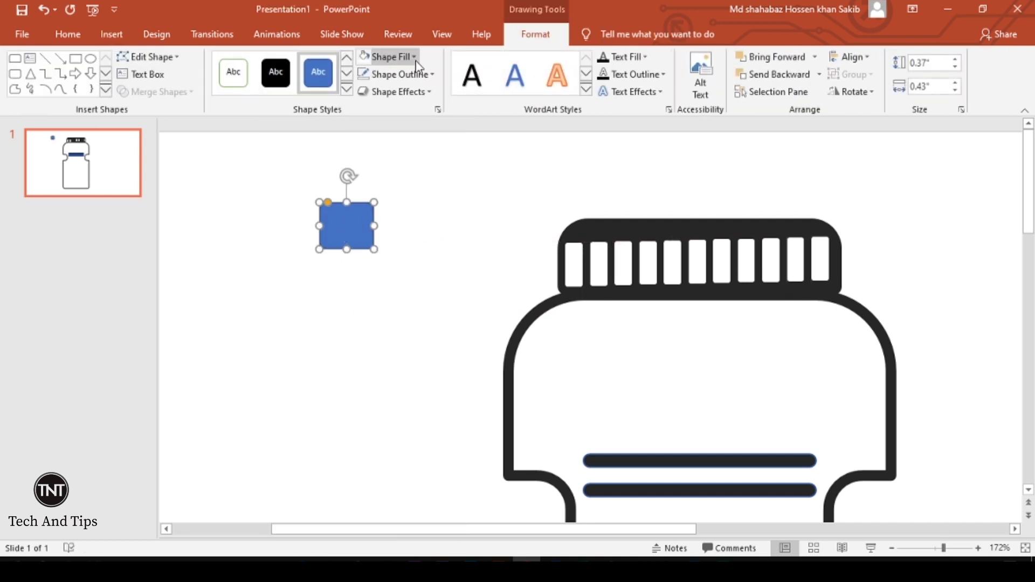
{"action": "left_click", "coordinate": [415, 59]}
{"action": "left_click", "coordinate": [404, 265]}
{"action": "left_click", "coordinate": [583, 221]}
{"action": "left_click", "coordinate": [396, 74]}
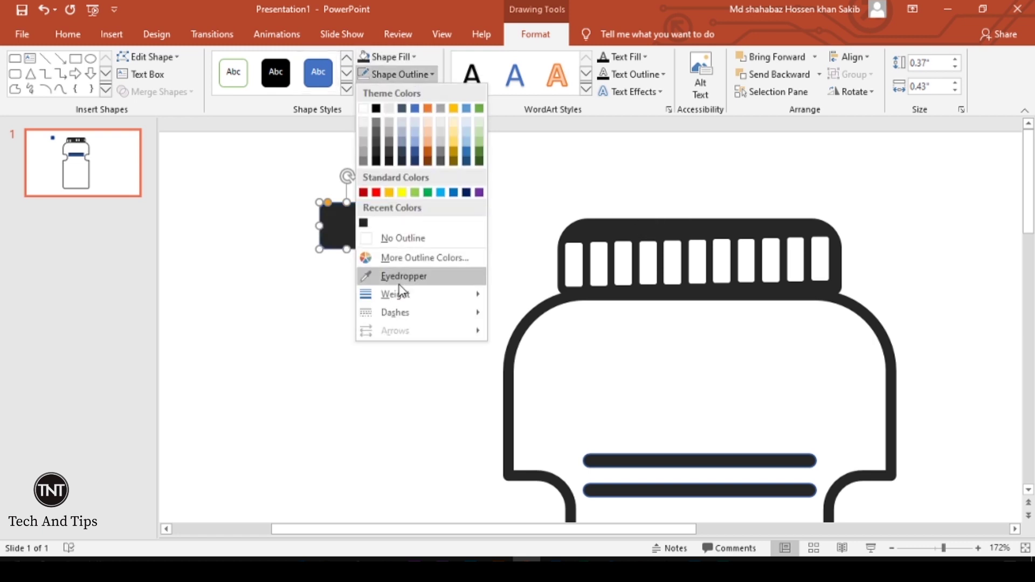
{"action": "left_click", "coordinate": [397, 235]}
Add a black, outline-free rounded-top rectangle on top of the dark square.
{"action": "left_click", "coordinate": [112, 34]}
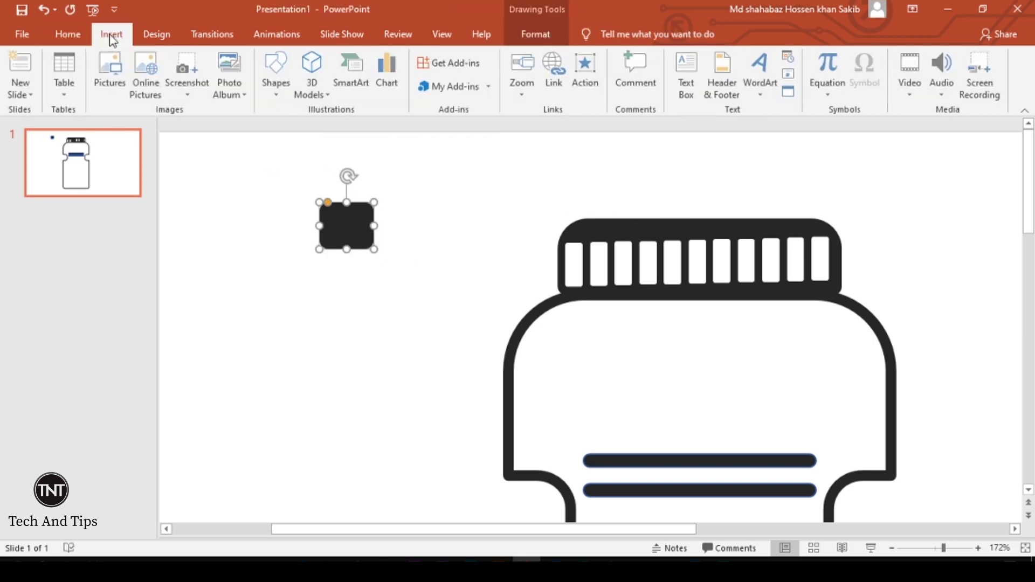
{"action": "left_click", "coordinate": [283, 96]}
{"action": "left_click", "coordinate": [271, 142]}
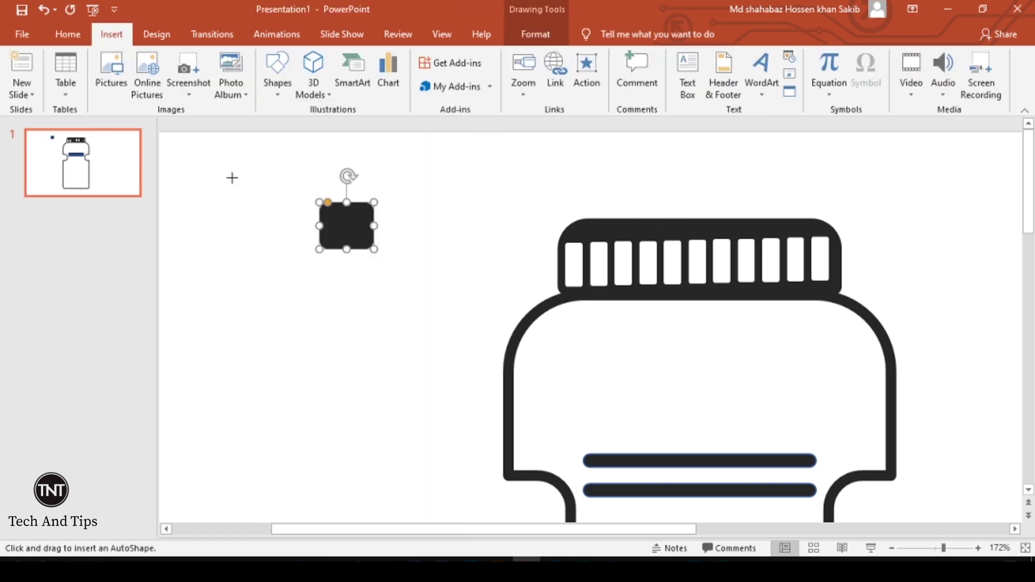
{"action": "left_click_drag", "start_coordinate": [233, 177], "coordinate": [301, 203]}
{"action": "mouse_move", "coordinate": [243, 200]}
{"action": "left_mouse_down"}
{"action": "mouse_move", "coordinate": [331, 219]}
{"action": "mouse_move", "coordinate": [317, 219]}
{"action": "left_mouse_up"}
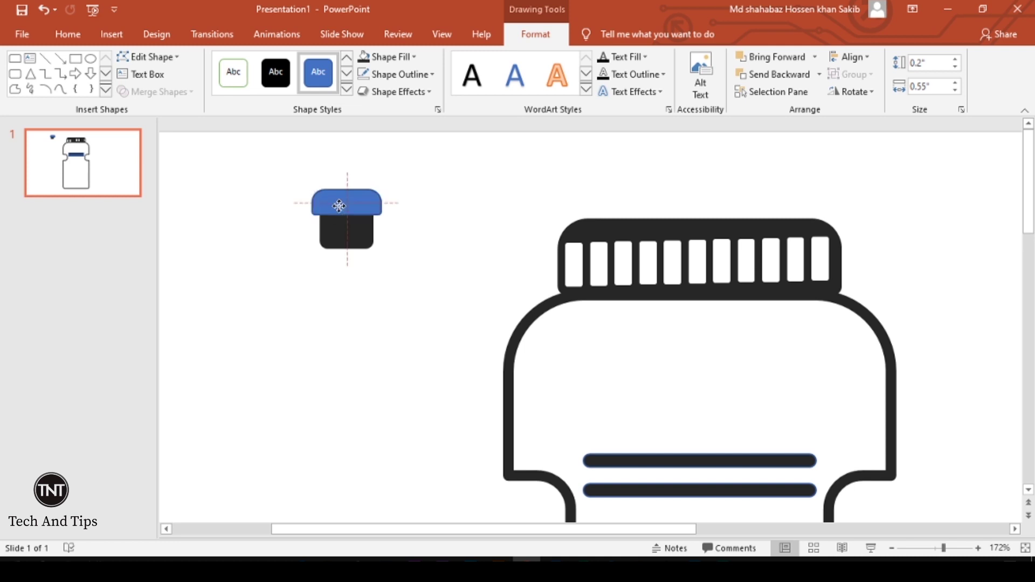
{"action": "left_click", "coordinate": [409, 56]}
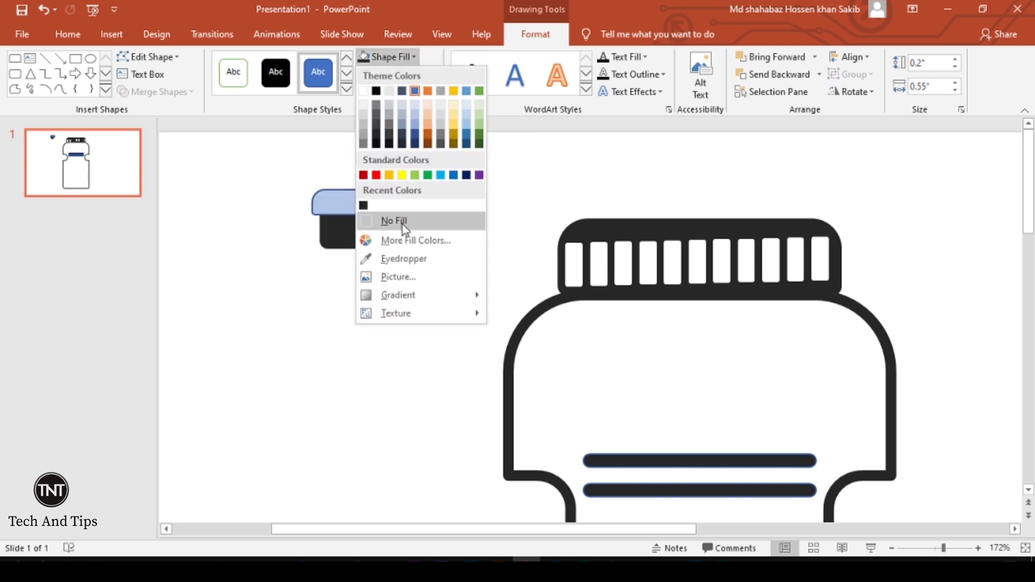
{"action": "left_click", "coordinate": [365, 203]}
{"action": "left_click", "coordinate": [396, 74]}
{"action": "left_click", "coordinate": [403, 236]}
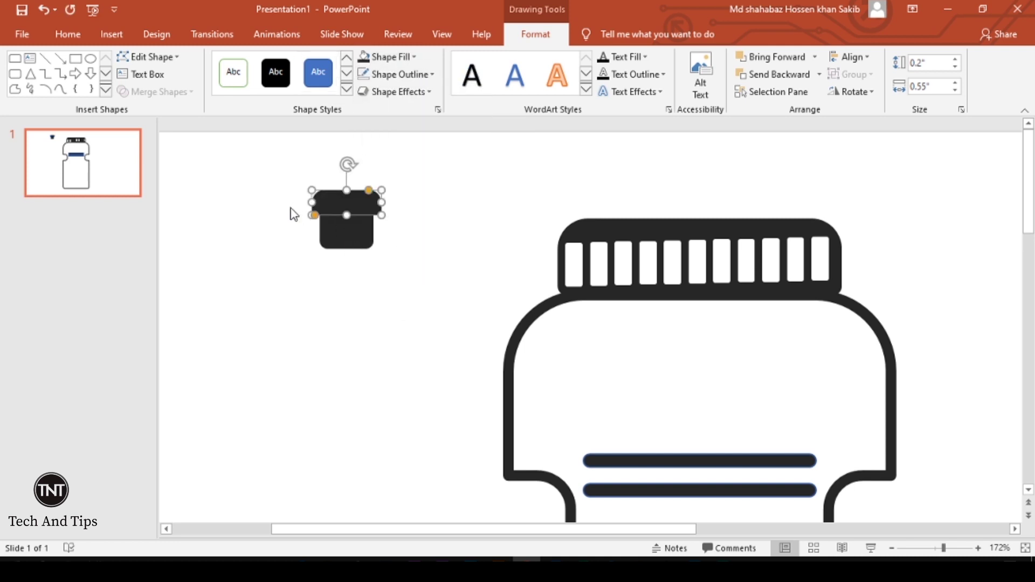
{"action": "left_click", "coordinate": [294, 211]}
Resize the square, group the pieces with Ctrl+G, and centre and enlarge the spout to 0.65" by 0.76".
{"action": "left_click", "coordinate": [342, 221]}
{"action": "mouse_move", "coordinate": [318, 227]}
{"action": "left_mouse_down"}
{"action": "mouse_move", "coordinate": [370, 260]}
{"action": "mouse_move", "coordinate": [718, 216]}
{"action": "left_mouse_up"}
{"action": "left_click", "coordinate": [363, 317]}
{"action": "left_click", "coordinate": [362, 195]}
{"action": "left_click", "coordinate": [293, 206]}
{"action": "key", "text": "ctrl+g"}
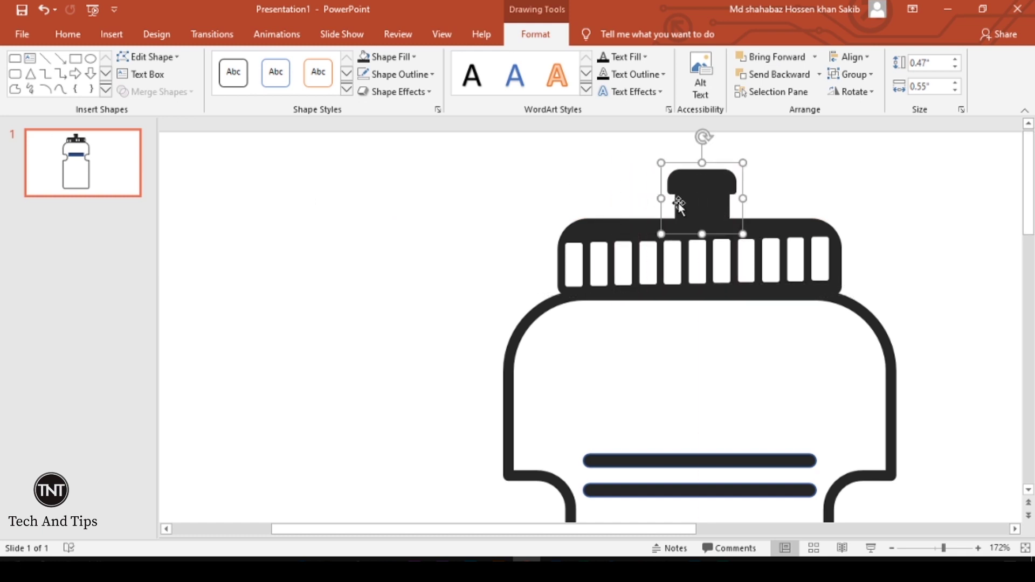
{"action": "key", "text": "ctrl+Left"}
{"action": "left_click_drag", "start_coordinate": [656, 161], "coordinate": [645, 150]}
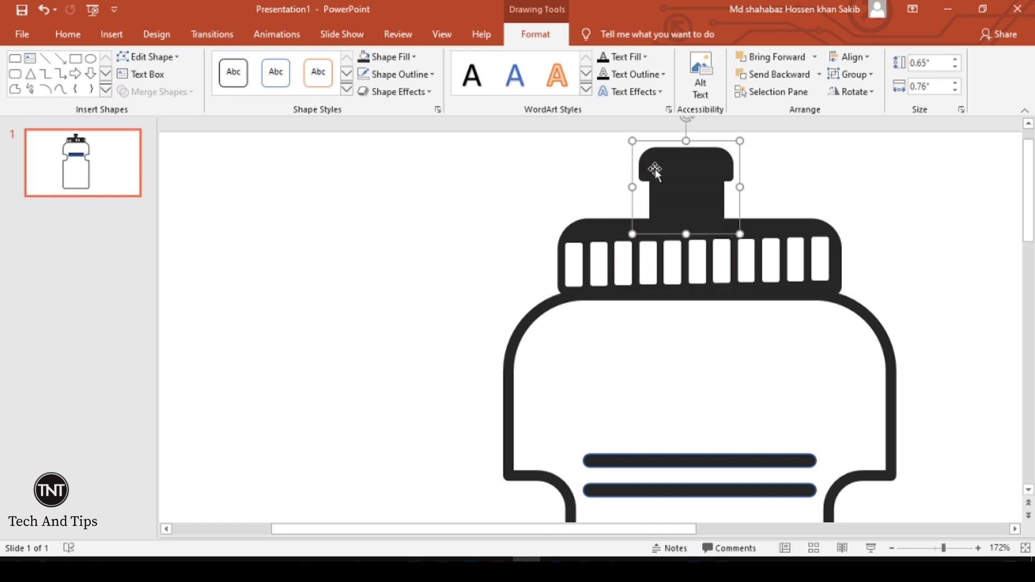
{"action": "left_click", "coordinate": [506, 210]}
Zoom out to fit the slide and draw an oval circle left of the bottle.
{"action": "left_click", "coordinate": [893, 548]}
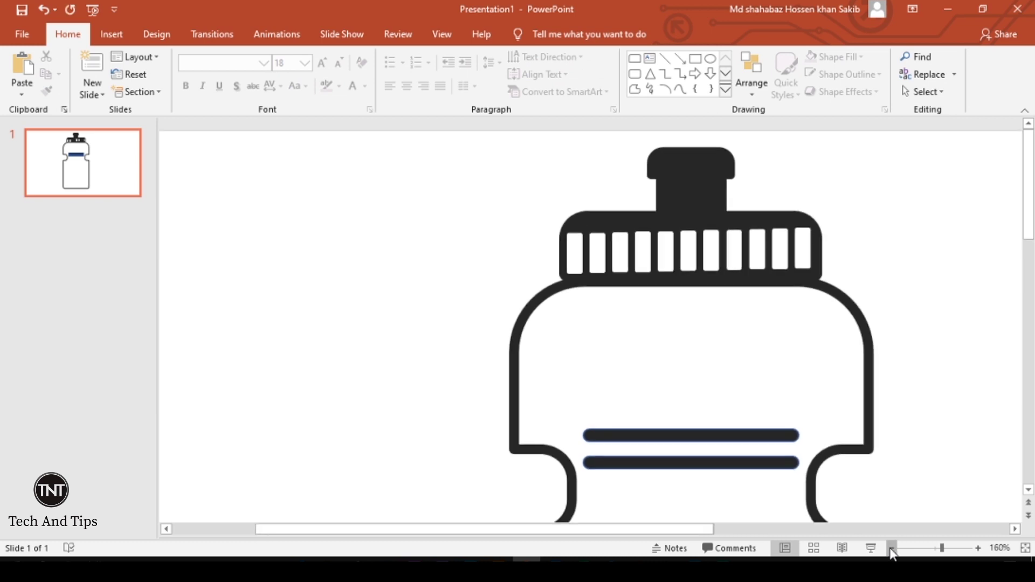
{"action": "left_click", "coordinate": [893, 548]}
{"action": "left_click", "coordinate": [112, 34]}
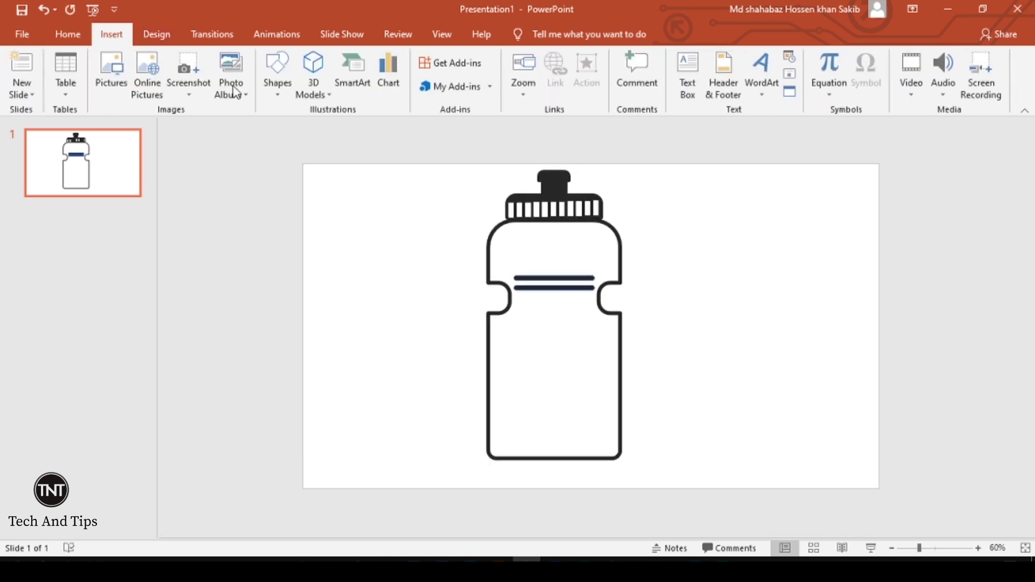
{"action": "left_click", "coordinate": [278, 75]}
{"action": "left_click", "coordinate": [361, 135]}
{"action": "left_click_drag", "start_coordinate": [346, 326], "coordinate": [393, 369]}
Give the circle no fill and a black 6 pt outline, then shrink it.
{"action": "left_click", "coordinate": [387, 56]}
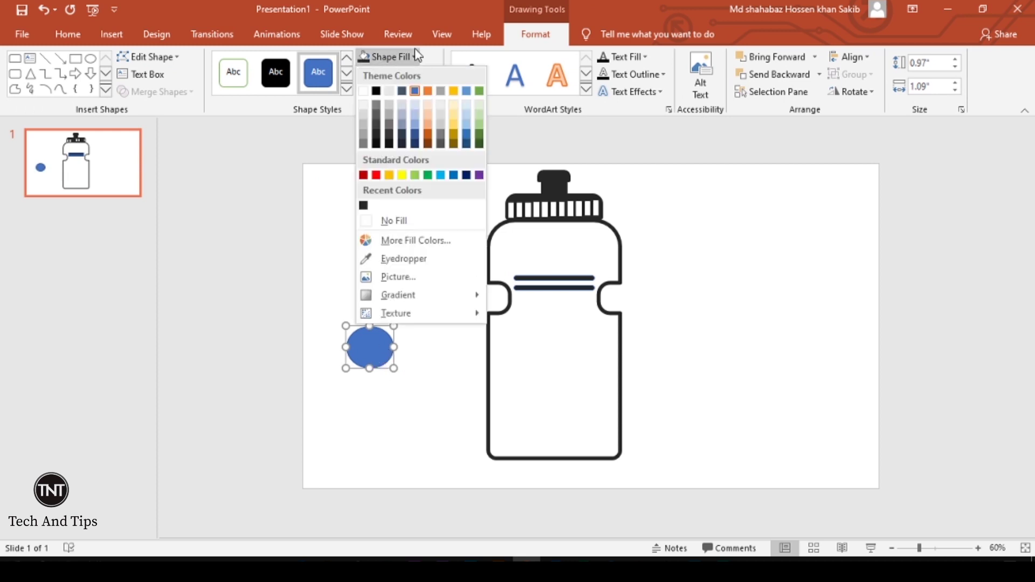
{"action": "left_click", "coordinate": [404, 222]}
{"action": "left_click", "coordinate": [414, 56]}
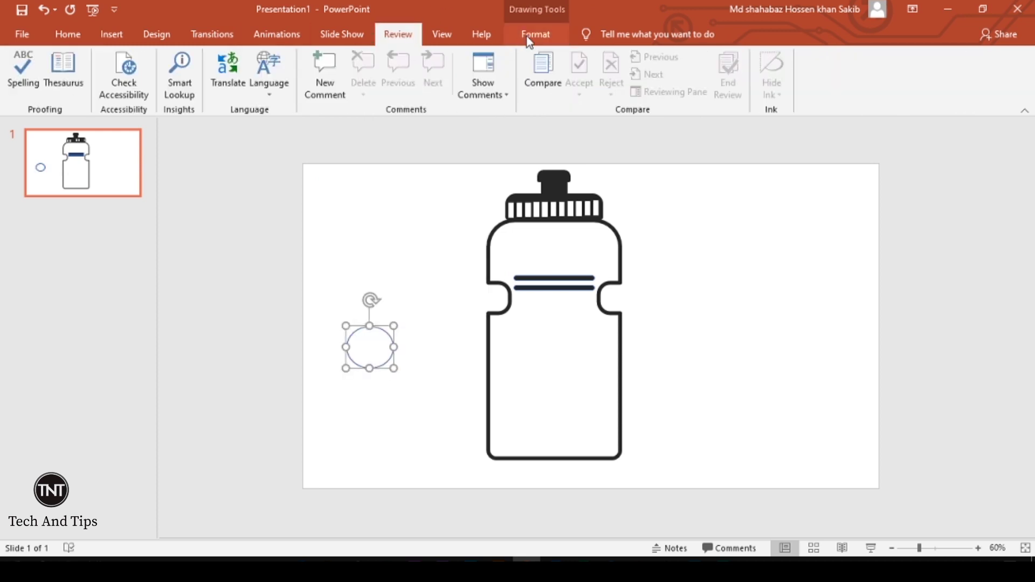
{"action": "left_click", "coordinate": [535, 34]}
{"action": "left_click", "coordinate": [397, 74]}
{"action": "left_click", "coordinate": [364, 224]}
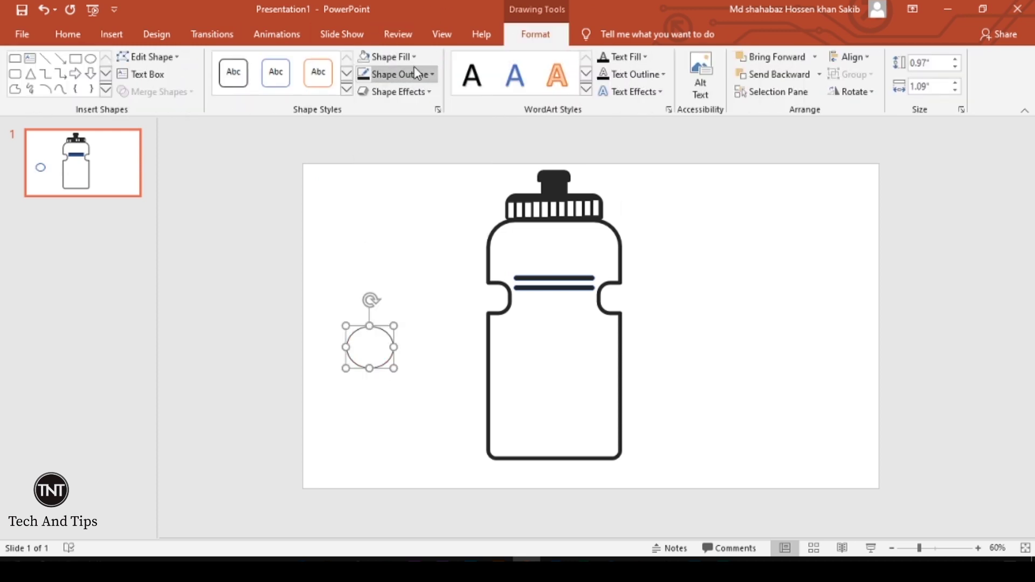
{"action": "left_click", "coordinate": [409, 74]}
{"action": "left_click", "coordinate": [549, 429]}
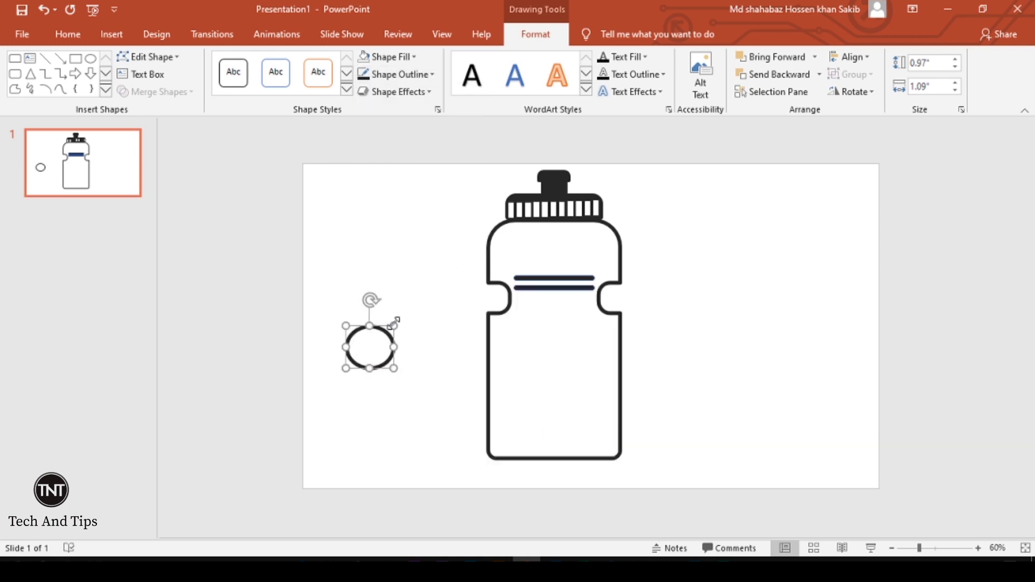
{"action": "left_click_drag", "start_coordinate": [396, 326], "coordinate": [386, 335]}
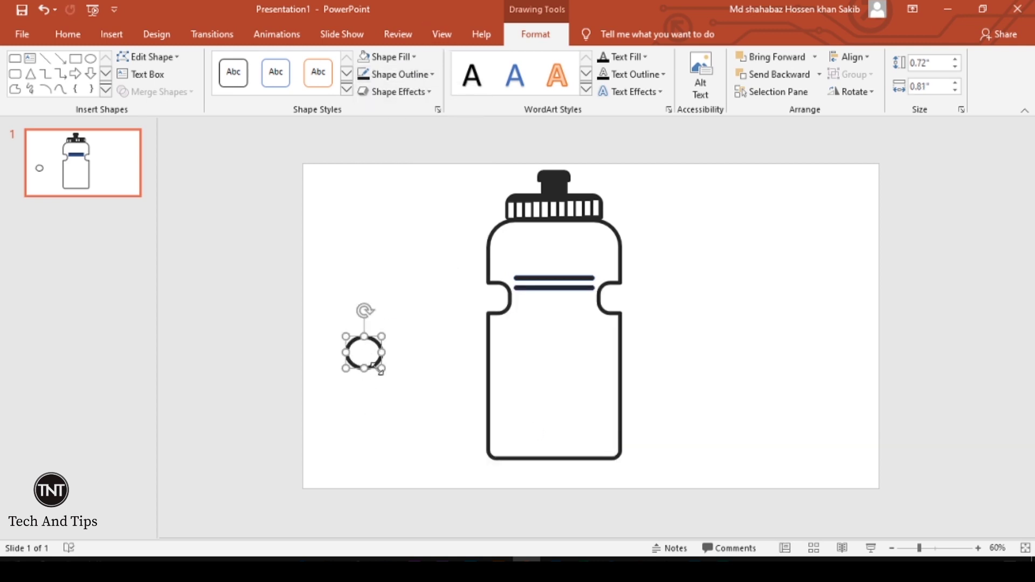
Duplicate the ring, make the copy solid black with no outline, and set it inside the ring.
{"action": "key", "text": "ctrl+d"}
{"action": "left_click_drag", "start_coordinate": [387, 351], "coordinate": [425, 291]}
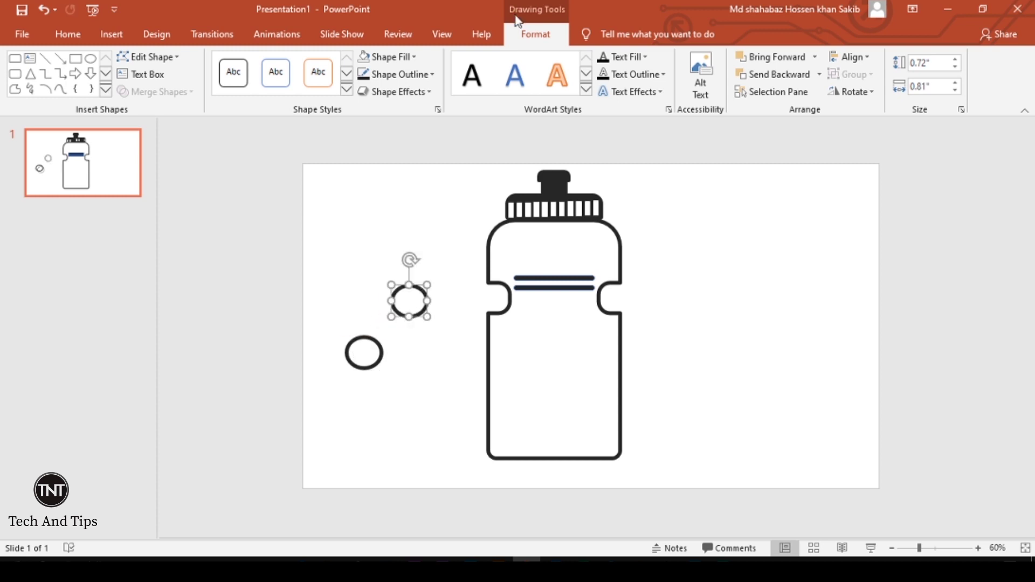
{"action": "left_click", "coordinate": [398, 57]}
{"action": "left_click", "coordinate": [364, 205]}
{"action": "left_click", "coordinate": [396, 74]}
{"action": "left_click", "coordinate": [399, 234]}
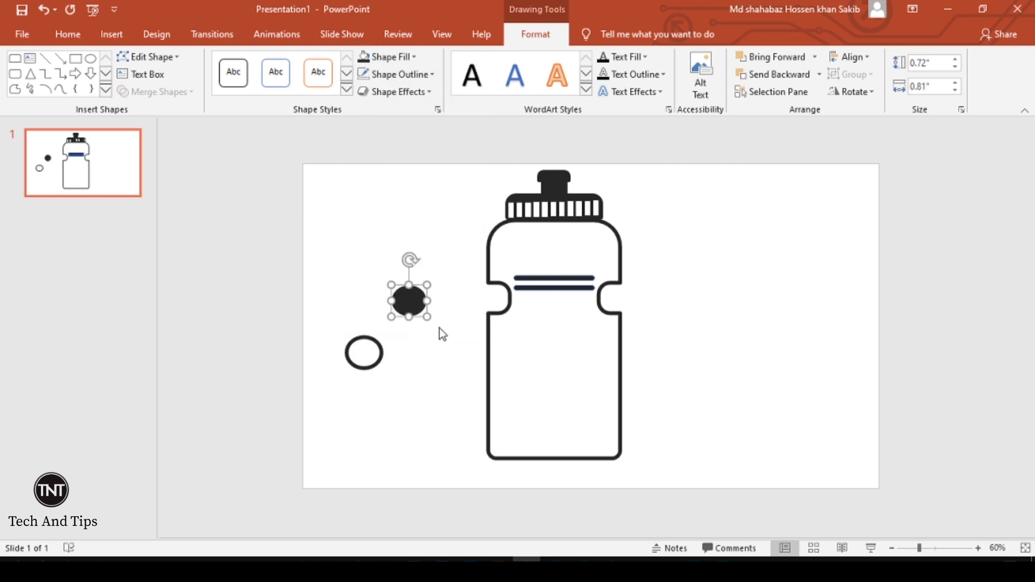
{"action": "mouse_move", "coordinate": [408, 297]}
{"action": "left_mouse_down"}
{"action": "mouse_move", "coordinate": [387, 353]}
{"action": "mouse_move", "coordinate": [354, 353]}
{"action": "left_mouse_up"}
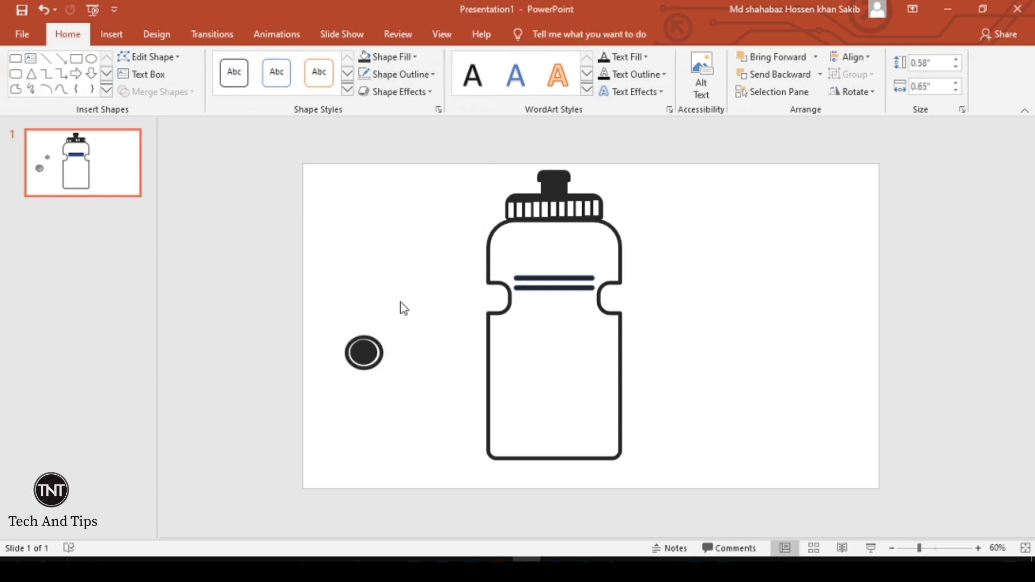
{"action": "mouse_move", "coordinate": [402, 307]}
{"action": "left_mouse_down"}
{"action": "mouse_move", "coordinate": [337, 385]}
{"action": "mouse_move", "coordinate": [359, 349]}
{"action": "mouse_move", "coordinate": [512, 431]}
{"action": "mouse_move", "coordinate": [615, 345]}
{"action": "left_mouse_up"}
Group the ring and dot, nudge it right and down, and place the second copy on the right.
{"action": "key", "text": "ctrl+g"}
{"action": "key", "text": "Right"}
{"action": "key", "text": "Right"}
{"action": "key", "text": "Down"}
{"action": "key", "text": "Down"}
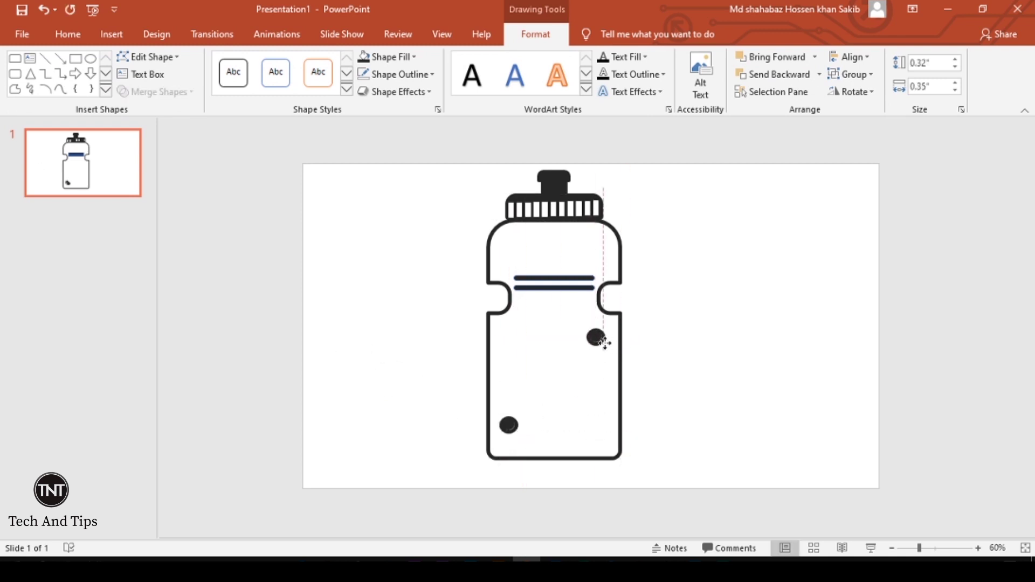
{"action": "left_click", "coordinate": [695, 335]}
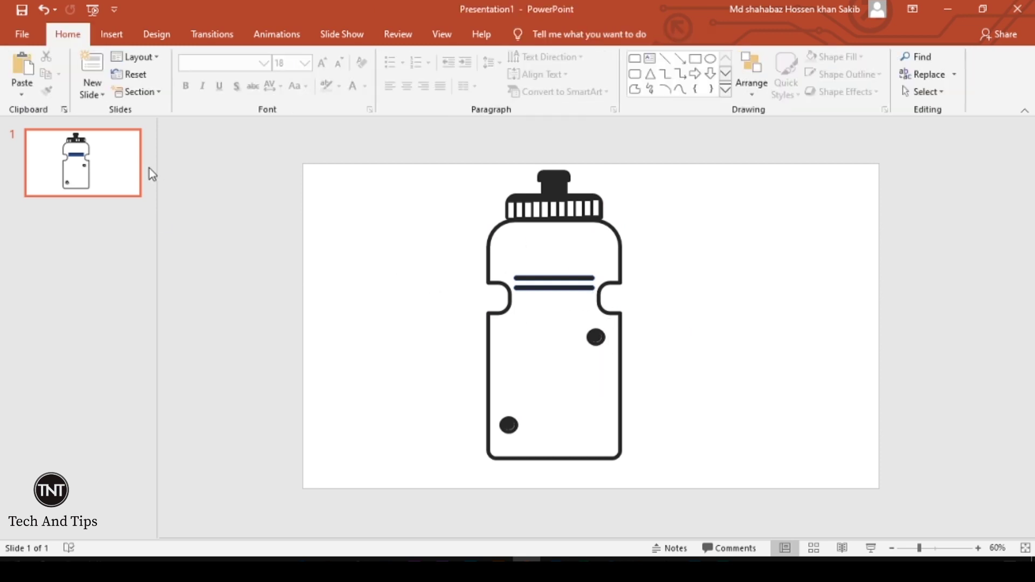
Pick the straight Line shape from the Insert Shapes gallery.
{"action": "left_click", "coordinate": [125, 36]}
{"action": "left_click", "coordinate": [274, 86]}
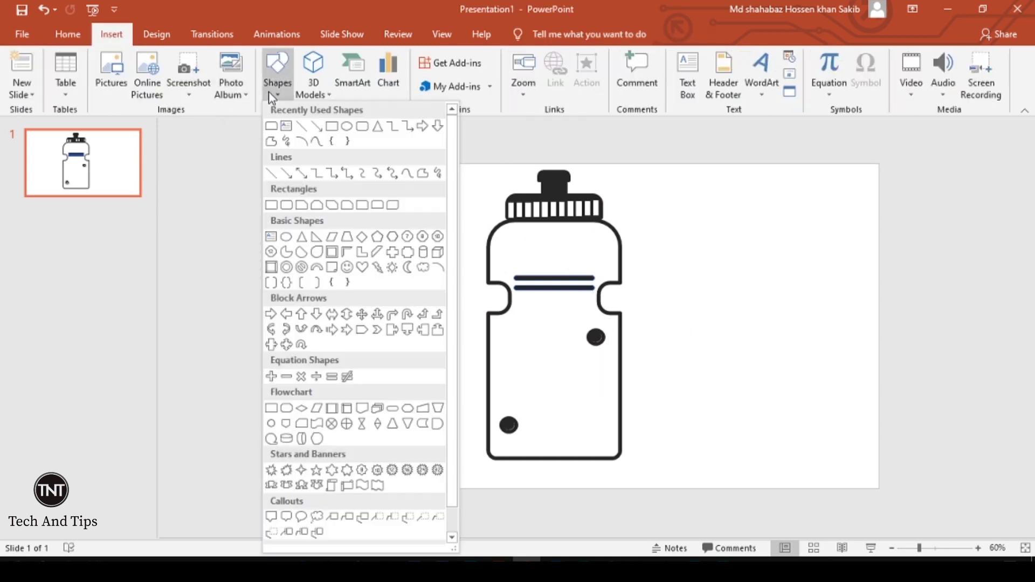
{"action": "left_click", "coordinate": [303, 128]}
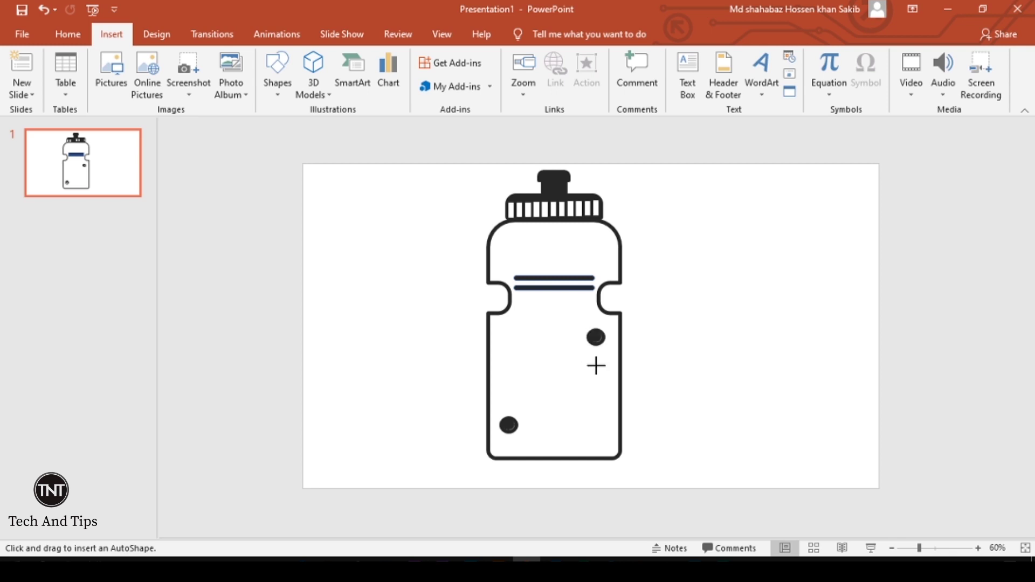
Draw a vertical line below the right-hand dot, 6 pt thick with round ends.
{"action": "left_click_drag", "start_coordinate": [596, 367], "coordinate": [595, 438]}
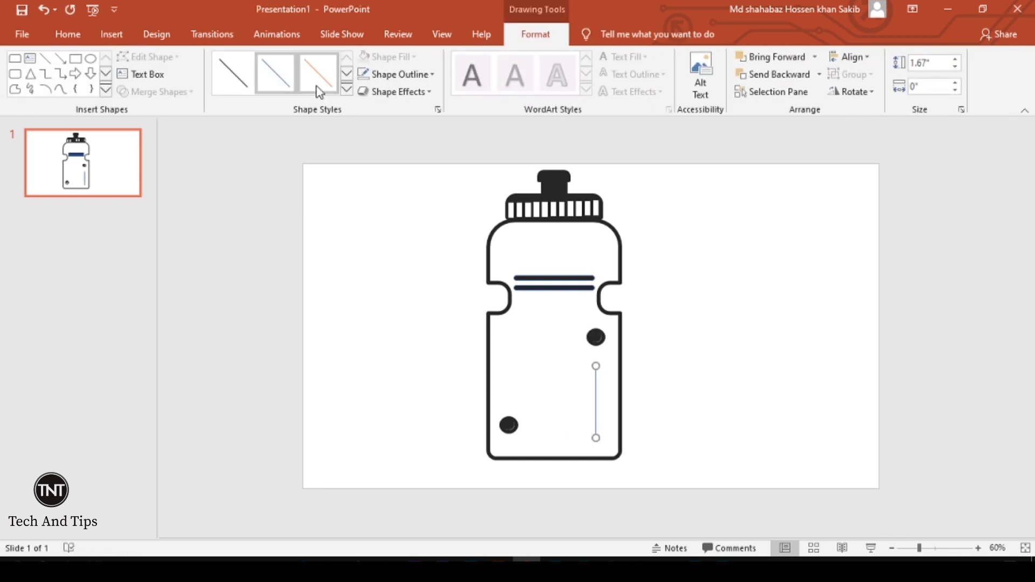
{"action": "left_click", "coordinate": [411, 75]}
{"action": "mouse_move", "coordinate": [396, 294]}
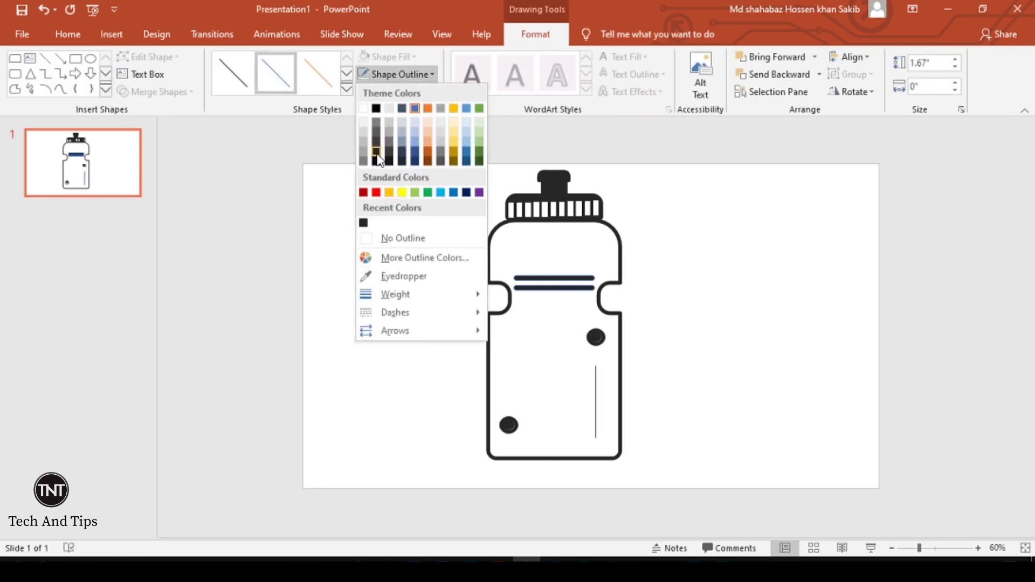
{"action": "left_click", "coordinate": [410, 74]}
{"action": "left_click", "coordinate": [411, 74]}
{"action": "left_click", "coordinate": [557, 428]}
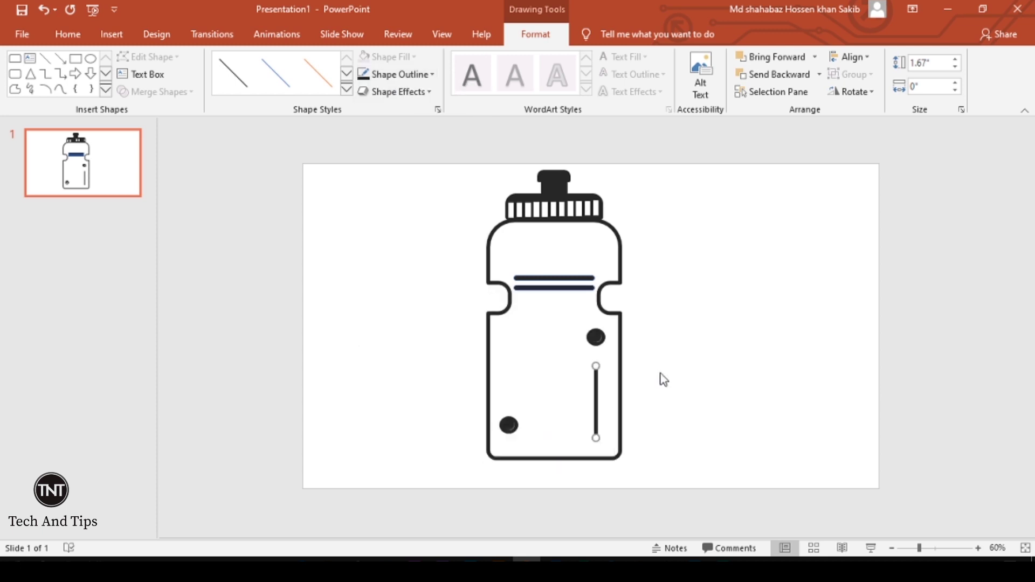
{"action": "left_click", "coordinate": [660, 389]}
{"action": "left_click", "coordinate": [597, 399]}
{"action": "left_click", "coordinate": [427, 76]}
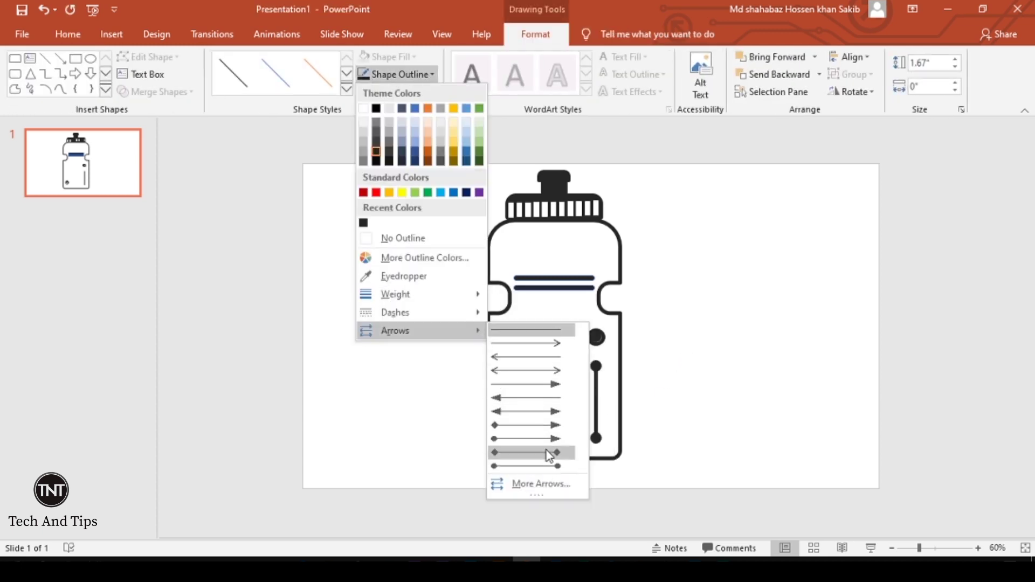
{"action": "left_click", "coordinate": [526, 466]}
Reduce the vertical line to a thinner outline weight.
{"action": "left_click", "coordinate": [397, 74]}
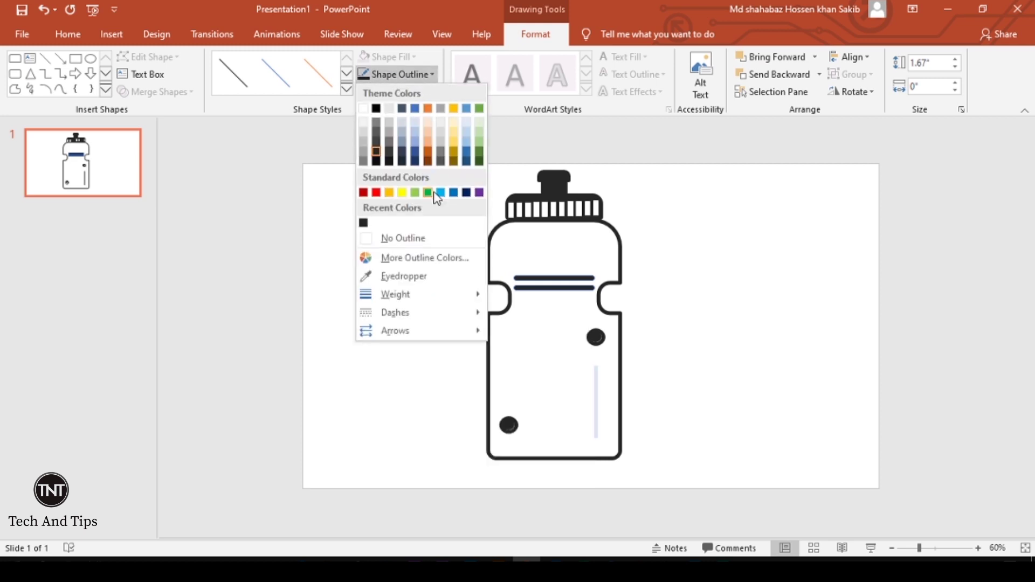
{"action": "left_click", "coordinate": [555, 350]}
{"action": "left_click", "coordinate": [383, 298]}
{"action": "left_click", "coordinate": [596, 386]}
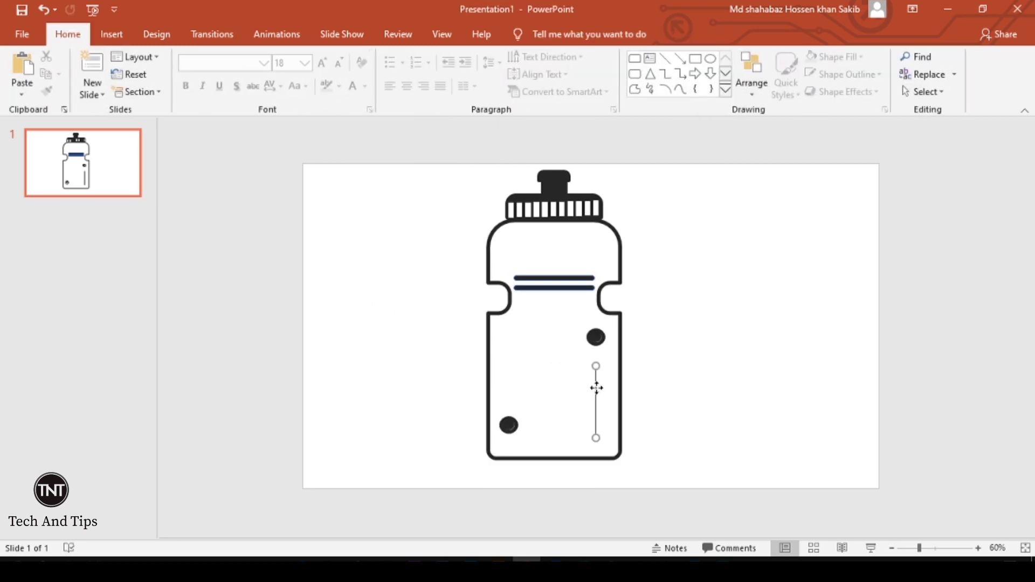
{"action": "left_click", "coordinate": [397, 74]}
{"action": "left_click", "coordinate": [548, 383]}
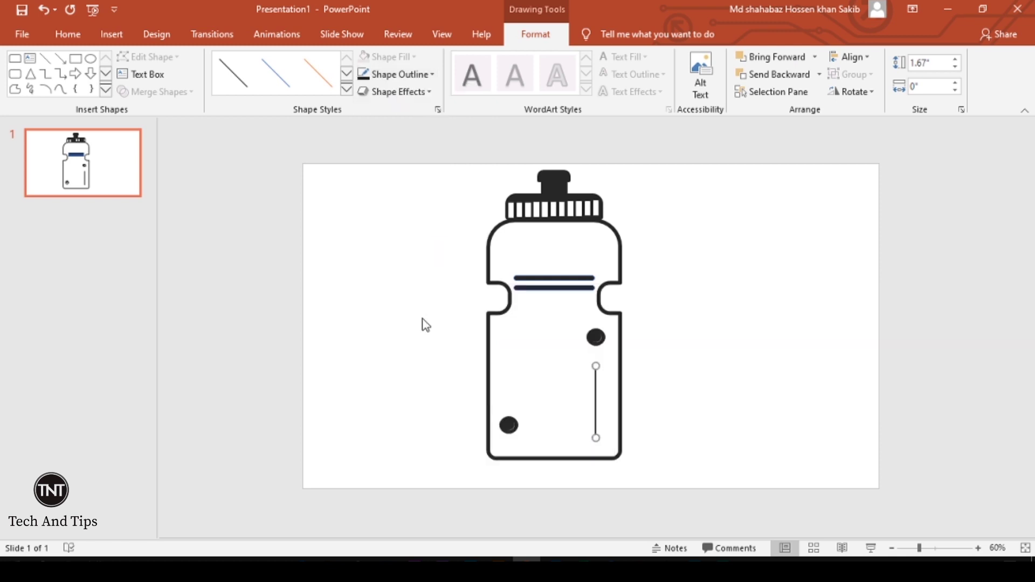
{"action": "left_click", "coordinate": [376, 293]}
In Format Shape, set the line width to 3.5 pt and transparency to 78%.
{"action": "left_click", "coordinate": [593, 409]}
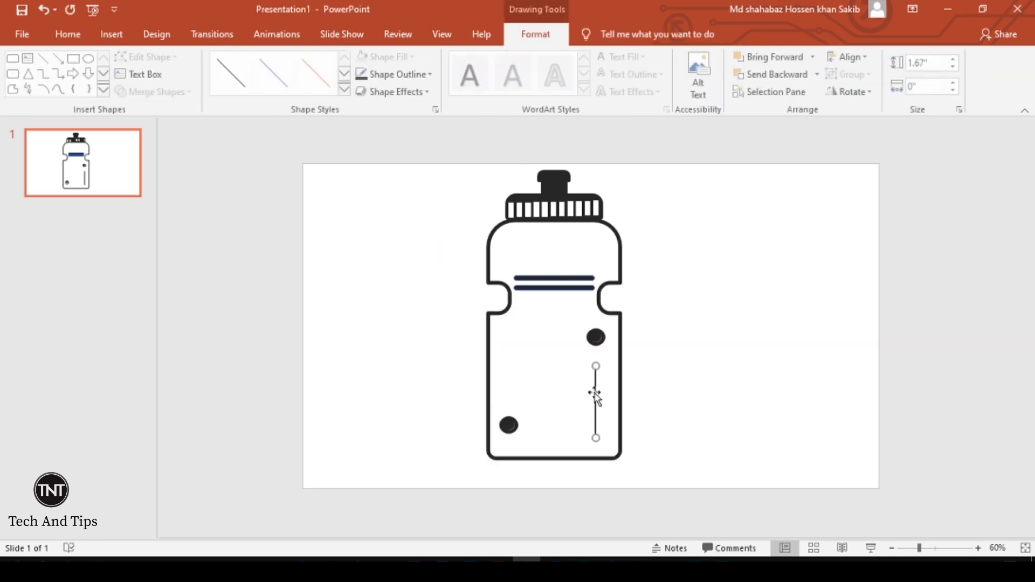
{"action": "left_click", "coordinate": [438, 111]}
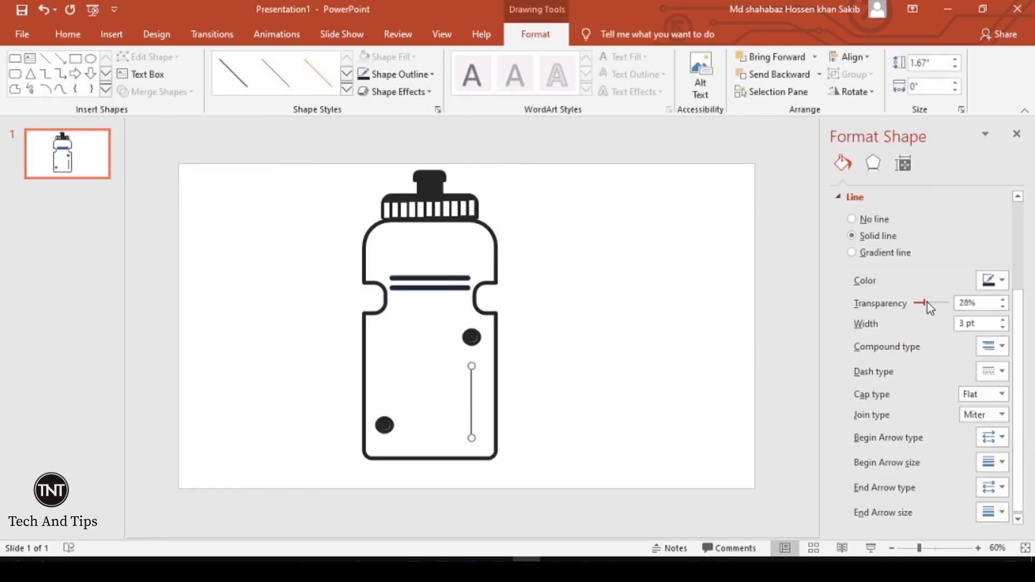
{"action": "left_click", "coordinate": [620, 259]}
{"action": "left_click", "coordinate": [472, 372]}
{"action": "left_click", "coordinate": [766, 301]}
{"action": "left_click", "coordinate": [479, 407]}
{"action": "left_click_drag", "start_coordinate": [944, 303], "coordinate": [871, 305]}
{"action": "left_click", "coordinate": [772, 342]}
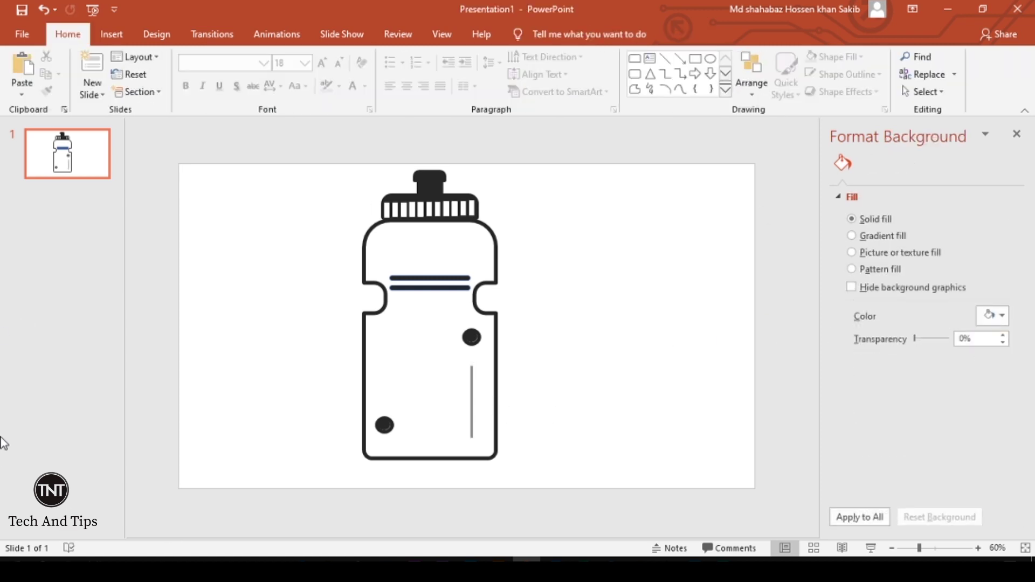
Group all the bottle pieces, shrink the group, and tilt it about 25° clockwise.
{"action": "left_click_drag", "start_coordinate": [293, 193], "coordinate": [655, 537]}
{"action": "left_click_drag", "start_coordinate": [274, 160], "coordinate": [501, 480]}
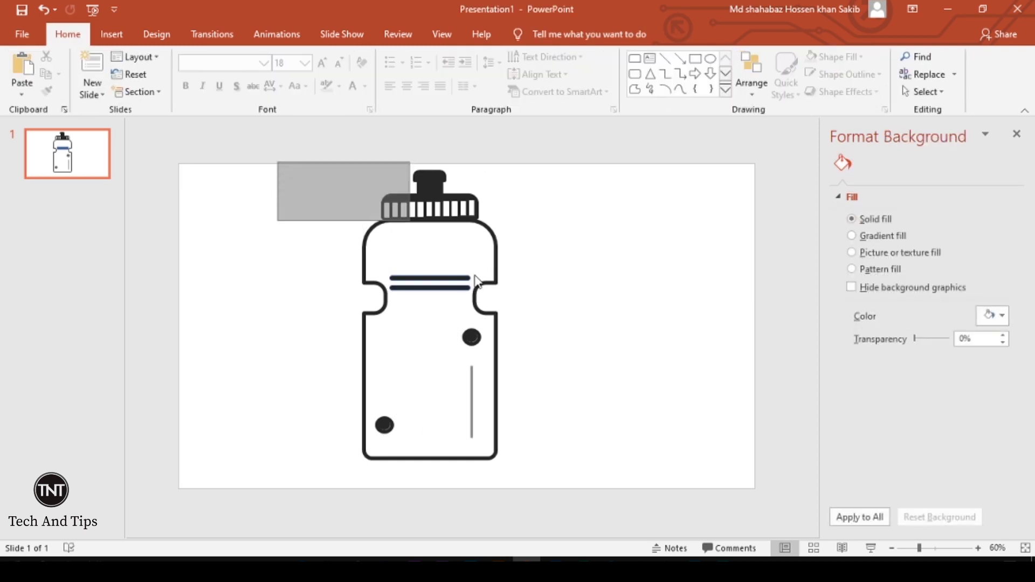
{"action": "key", "text": "ctrl+g"}
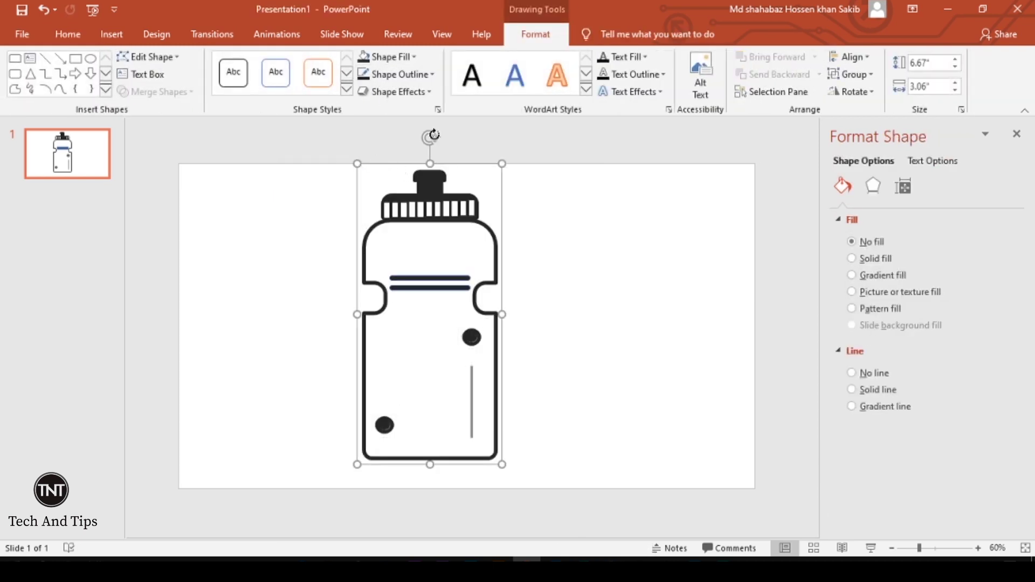
{"action": "left_click_drag", "start_coordinate": [501, 168], "coordinate": [475, 184]}
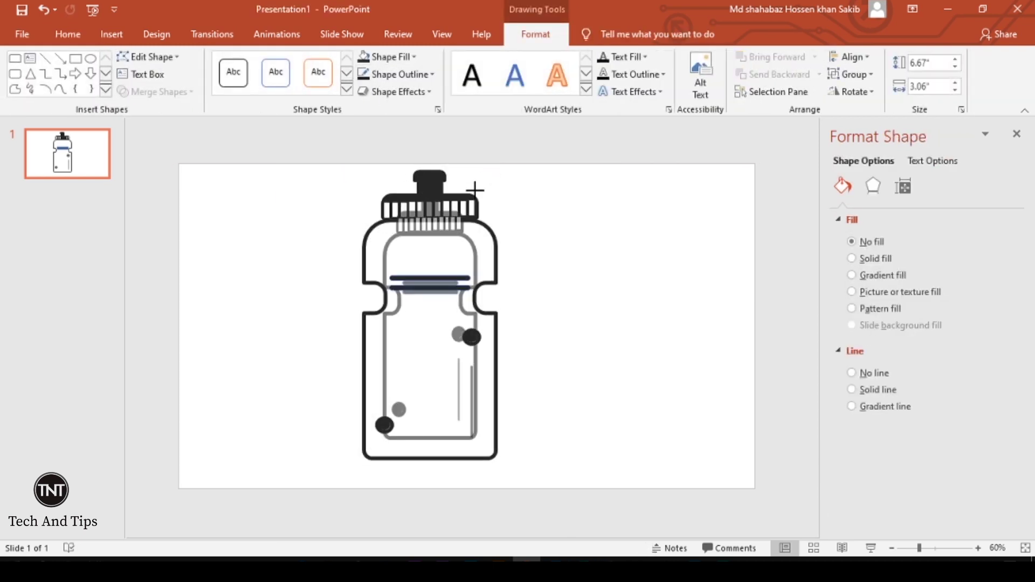
{"action": "left_click_drag", "start_coordinate": [428, 156], "coordinate": [491, 189]}
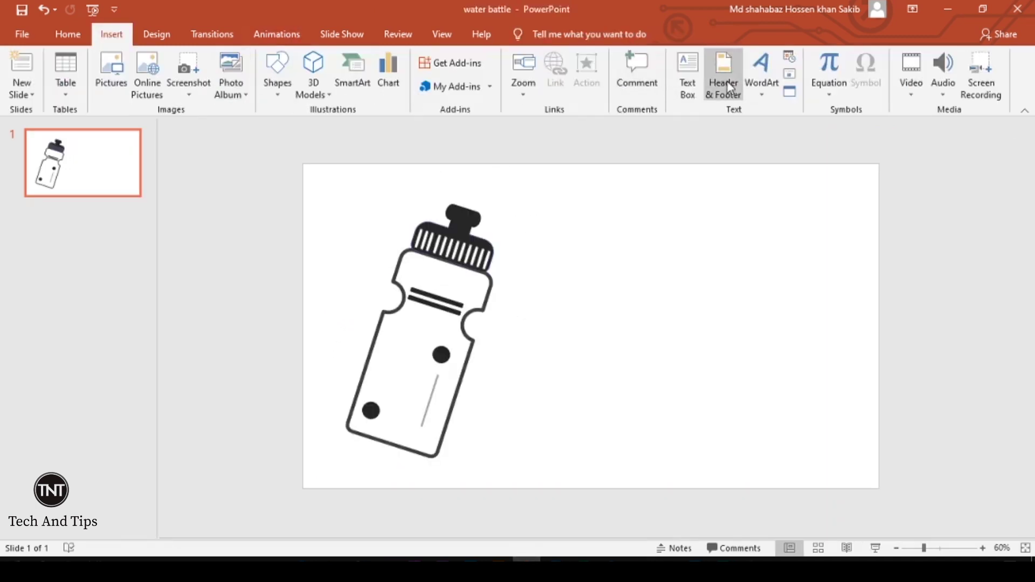
{"action": "left_click", "coordinate": [762, 72]}
Insert a WordArt box right of the bottle reading DRINK.
{"action": "left_click", "coordinate": [789, 134]}
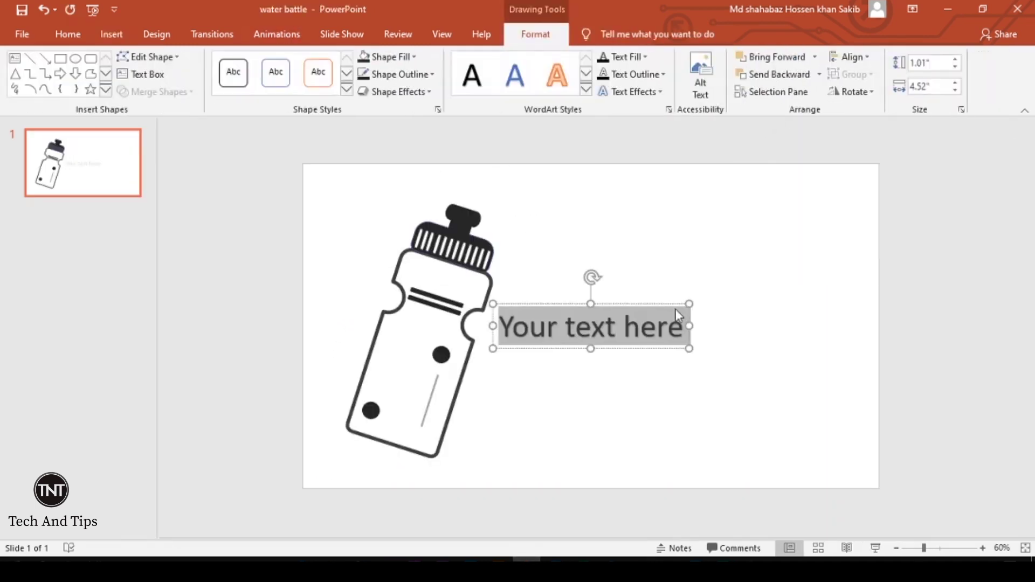
{"action": "mouse_move", "coordinate": [674, 308]}
{"action": "left_mouse_down"}
{"action": "mouse_move", "coordinate": [779, 291]}
{"action": "mouse_move", "coordinate": [483, 289]}
{"action": "left_mouse_up"}
{"action": "type", "text": "D"}
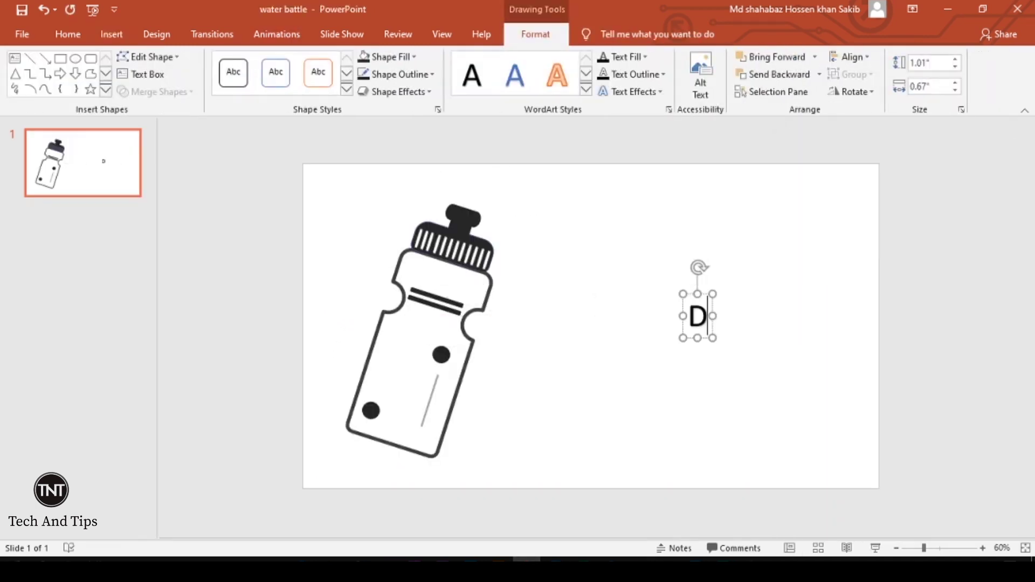
{"action": "type", "text": "RINK"}
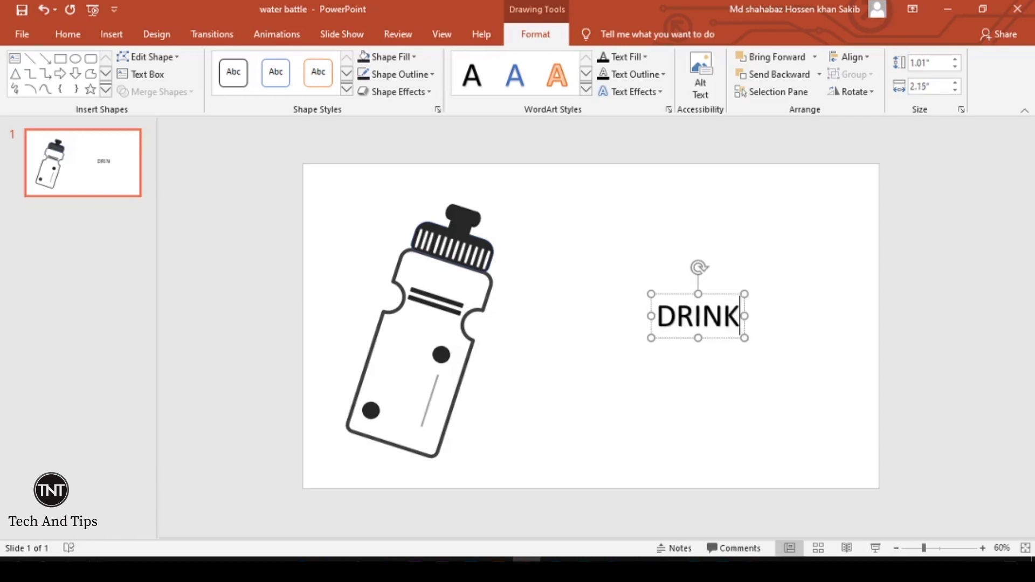
{"action": "key", "text": "Return"}
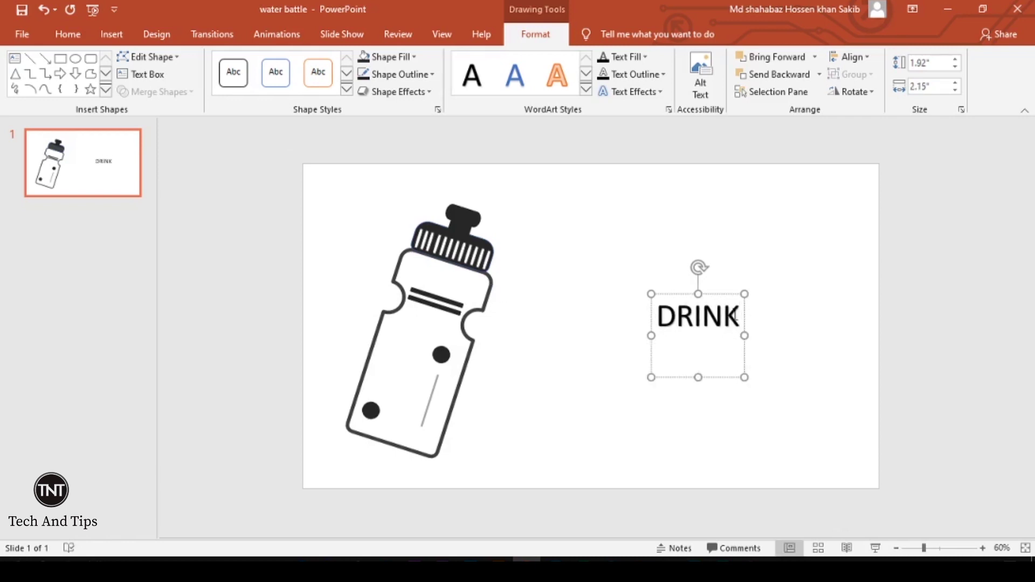
Set DRINK in the Impact font at size 96.
{"action": "double_click", "coordinate": [736, 316]}
{"action": "left_click", "coordinate": [68, 34]}
{"action": "left_click", "coordinate": [222, 66]}
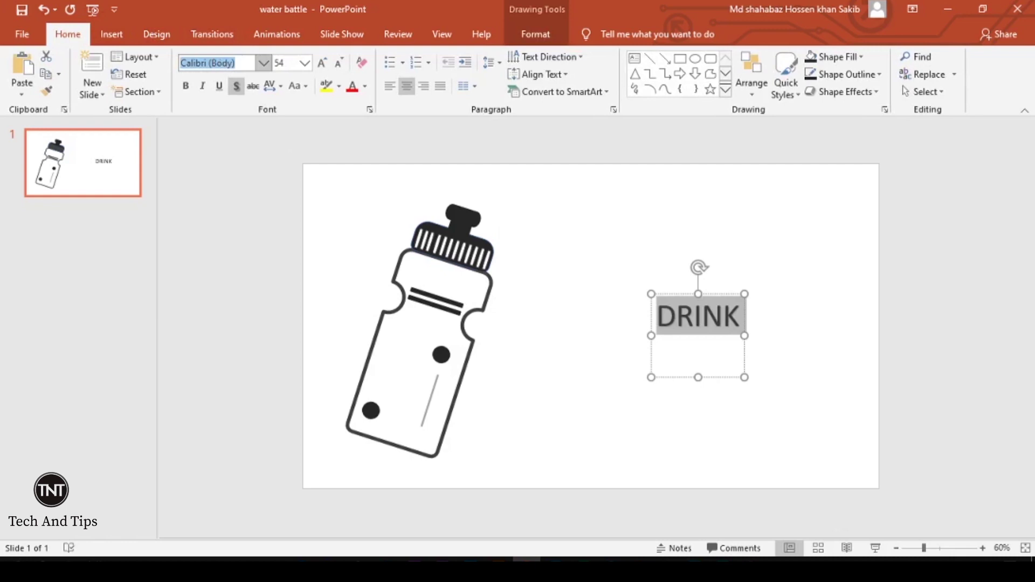
{"action": "type", "text": "Impact"}
{"action": "key", "text": "Return"}
{"action": "left_click", "coordinate": [322, 63]}
{"action": "left_click", "coordinate": [323, 62]}
{"action": "left_click", "coordinate": [322, 63]}
{"action": "left_click", "coordinate": [322, 62]}
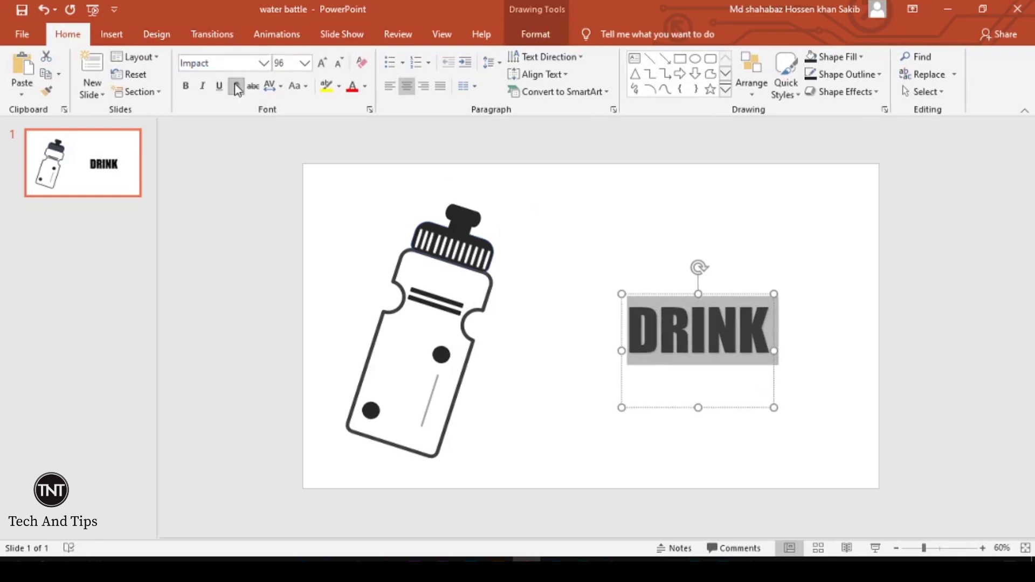
Move the DRINK box up and left and tilt it about 15° clockwise.
{"action": "left_click_drag", "start_coordinate": [752, 294], "coordinate": [690, 240]}
{"action": "left_click_drag", "start_coordinate": [635, 220], "coordinate": [658, 224]}
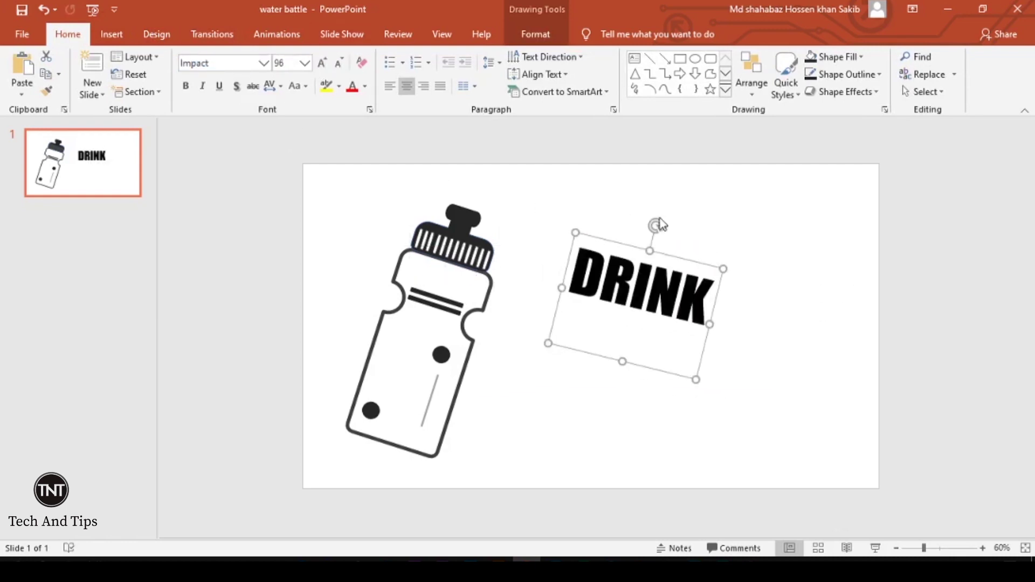
{"action": "left_click", "coordinate": [758, 290]}
{"action": "left_click", "coordinate": [681, 269]}
{"action": "double_click", "coordinate": [681, 268]}
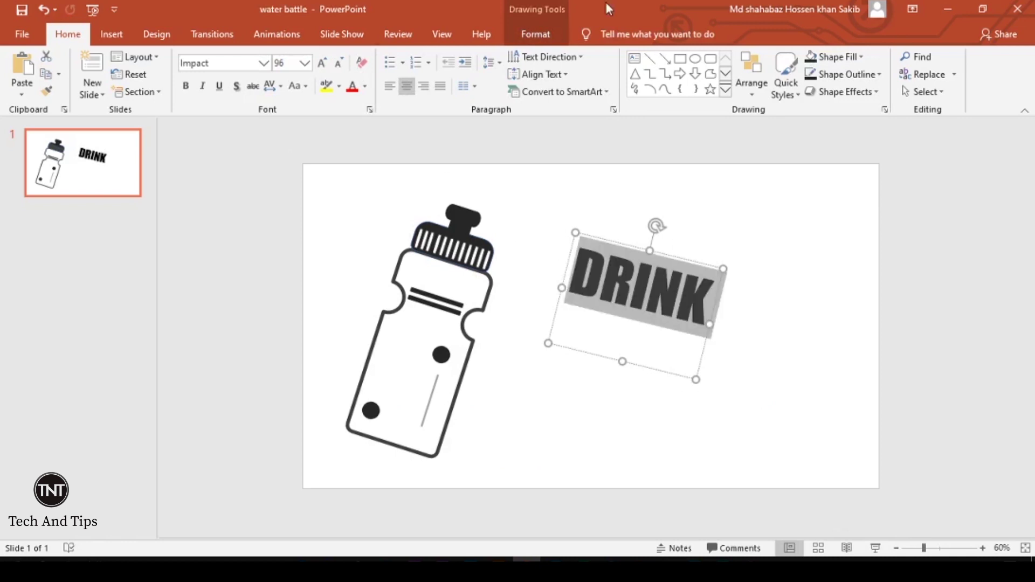
Colour the DRINK text dark grey.
{"action": "left_click", "coordinate": [863, 57]}
{"action": "key", "text": "Escape"}
{"action": "left_click", "coordinate": [535, 34]}
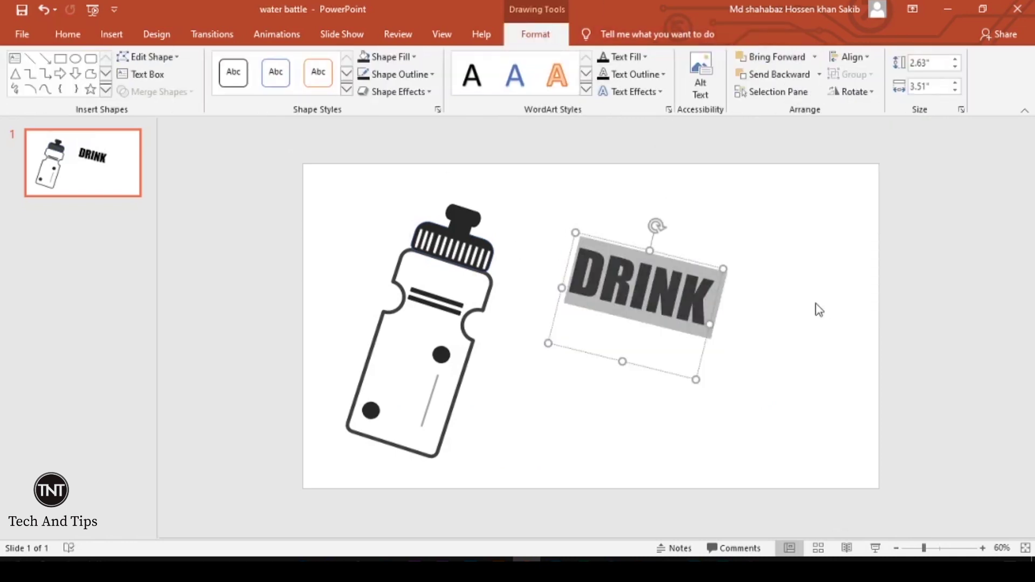
{"action": "left_click", "coordinate": [819, 310]}
{"action": "left_click", "coordinate": [717, 277]}
{"action": "left_click", "coordinate": [645, 56]}
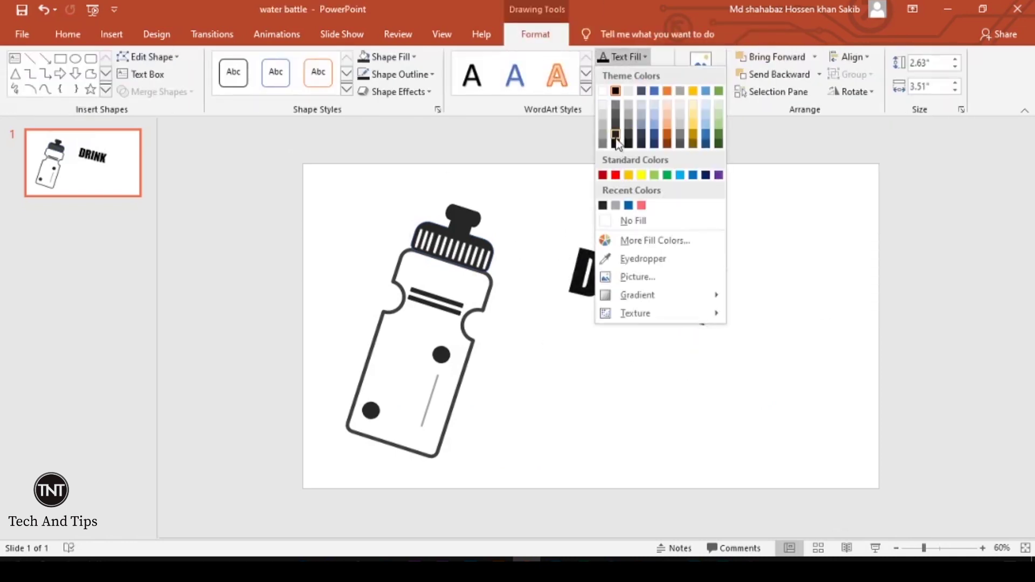
{"action": "left_click", "coordinate": [615, 134]}
{"action": "left_click", "coordinate": [641, 74]}
{"action": "left_click", "coordinate": [637, 236]}
{"action": "left_click", "coordinate": [764, 272]}
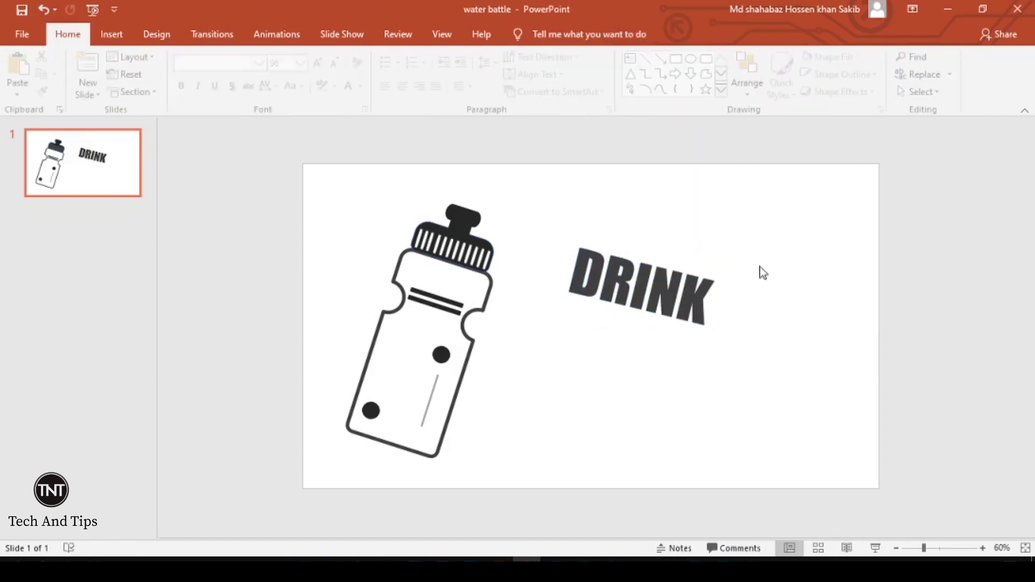
{"action": "left_click", "coordinate": [647, 294]}
Duplicate DRINK below itself and retype the copy as MORE.
{"action": "key", "text": "ctrl+d"}
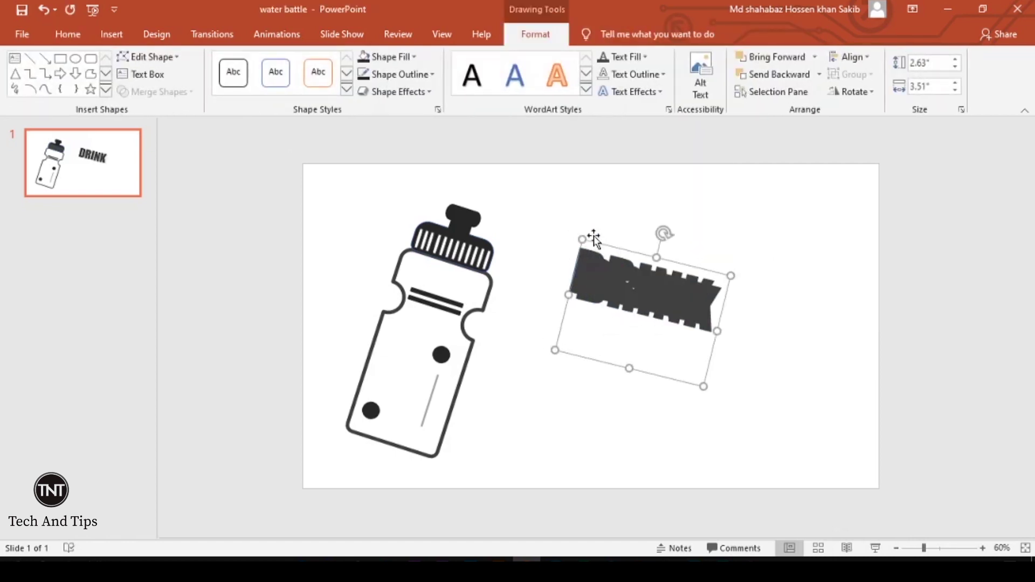
{"action": "left_click", "coordinate": [643, 411]}
{"action": "left_click_drag", "start_coordinate": [668, 383], "coordinate": [673, 433]}
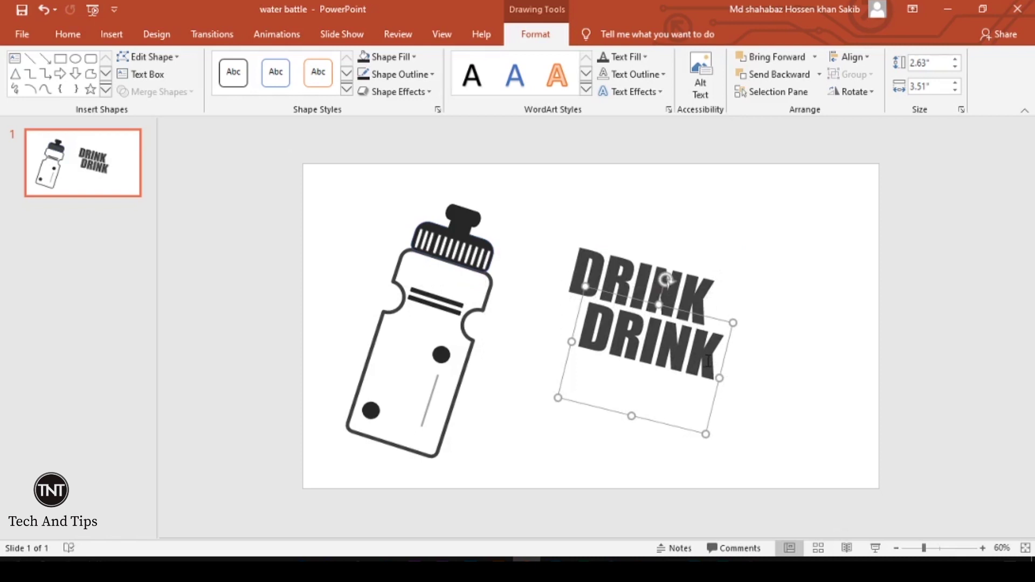
{"action": "left_click_drag", "start_coordinate": [708, 361], "coordinate": [564, 357]}
{"action": "type", "text": "M"}
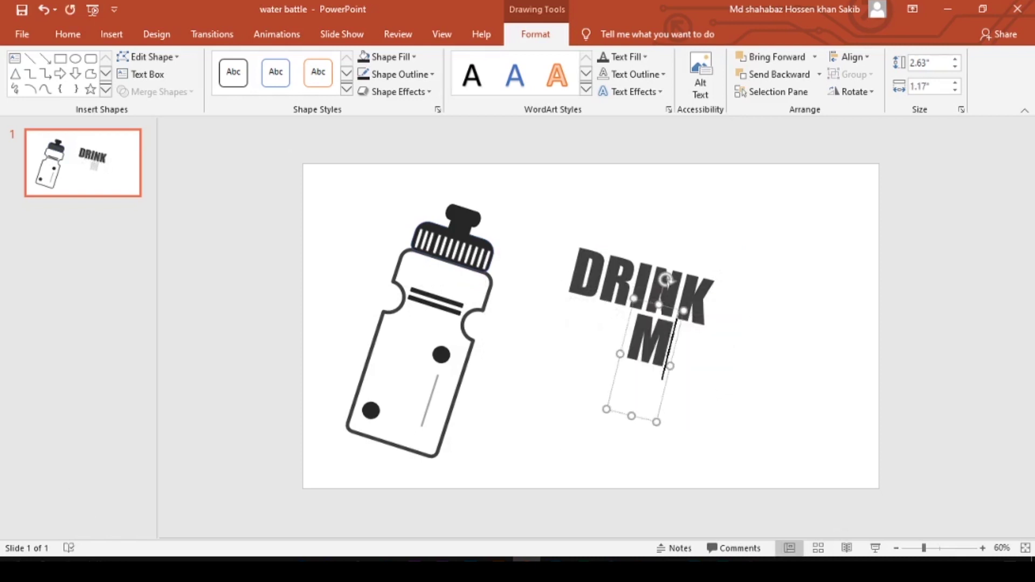
{"action": "type", "text": "ORE"}
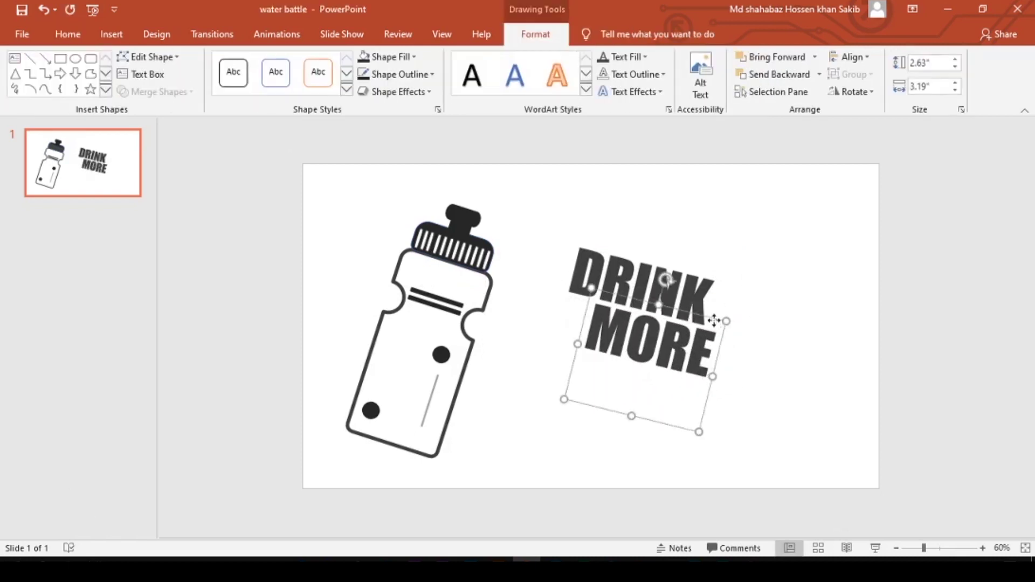
Duplicate MORE below itself and retype the copy as WATER.
{"action": "key", "text": "ctrl+d"}
{"action": "left_click_drag", "start_coordinate": [680, 427], "coordinate": [698, 480]}
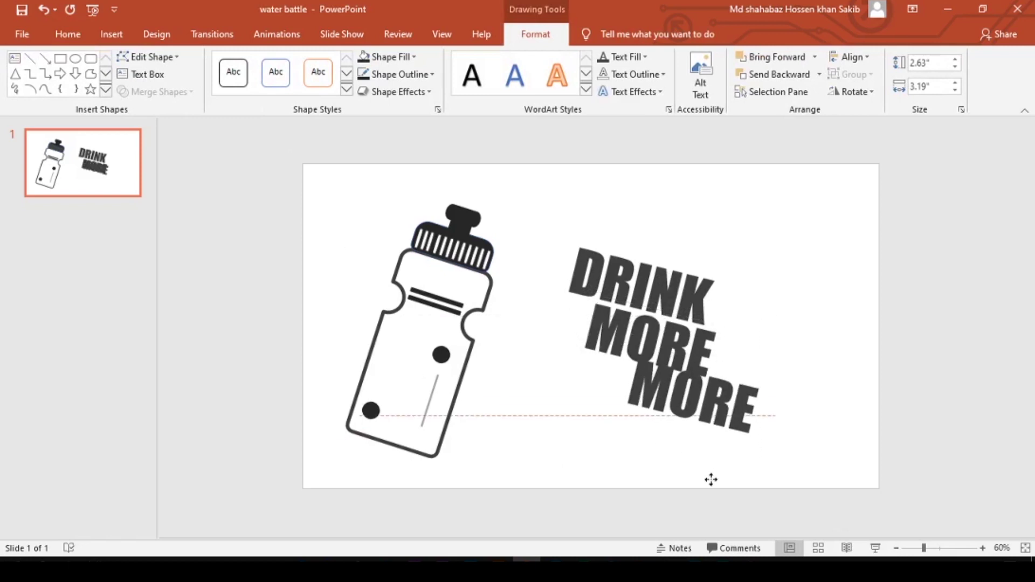
{"action": "left_click_drag", "start_coordinate": [732, 419], "coordinate": [543, 386]}
{"action": "type", "text": "WATER"}
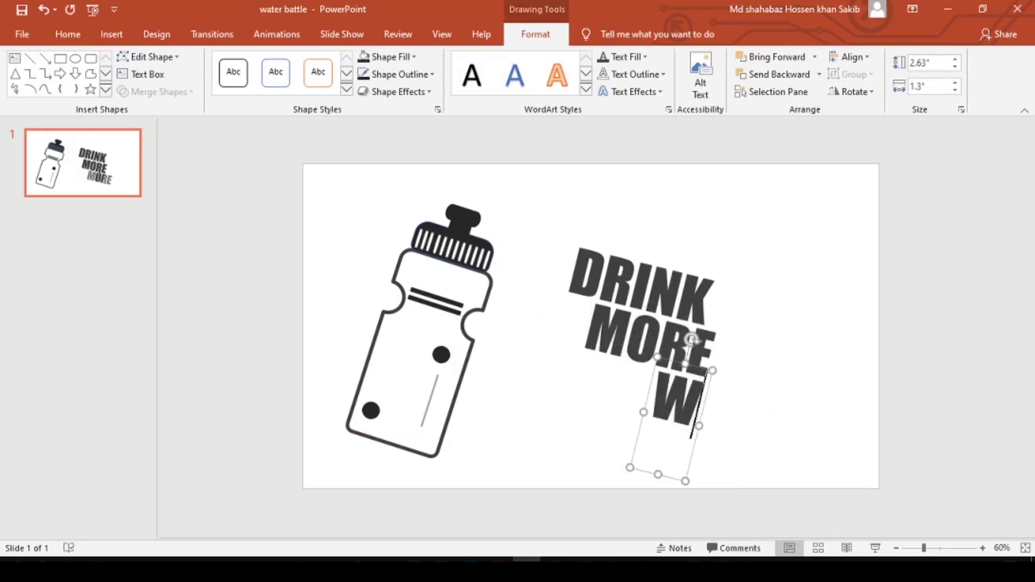
{"action": "left_click", "coordinate": [539, 318]}
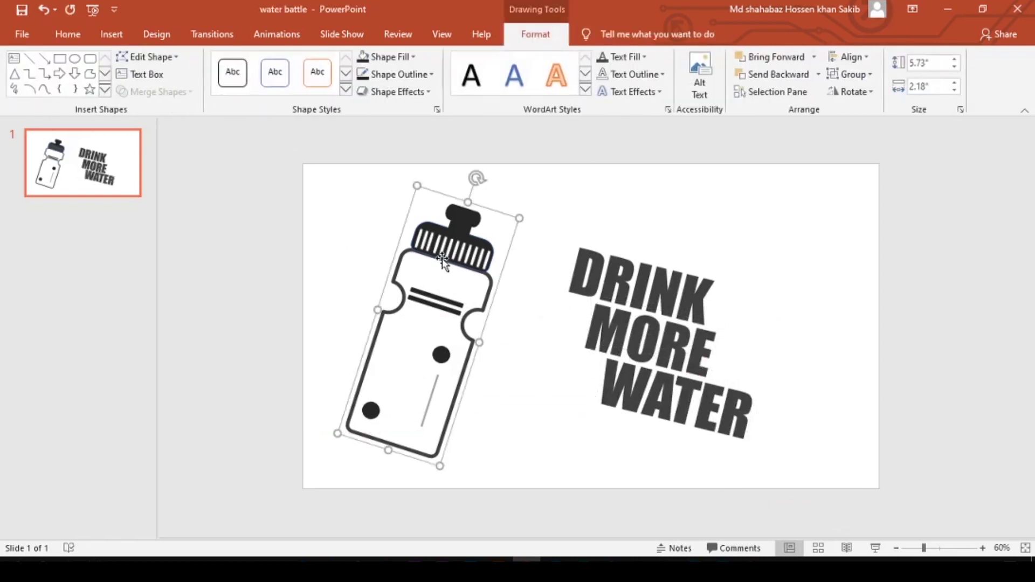
Move the bottle closer to the text and line WATER up under MORE.
{"action": "left_click_drag", "start_coordinate": [453, 300], "coordinate": [500, 293]}
{"action": "left_click", "coordinate": [645, 410]}
{"action": "left_click_drag", "start_coordinate": [643, 484], "coordinate": [617, 474]}
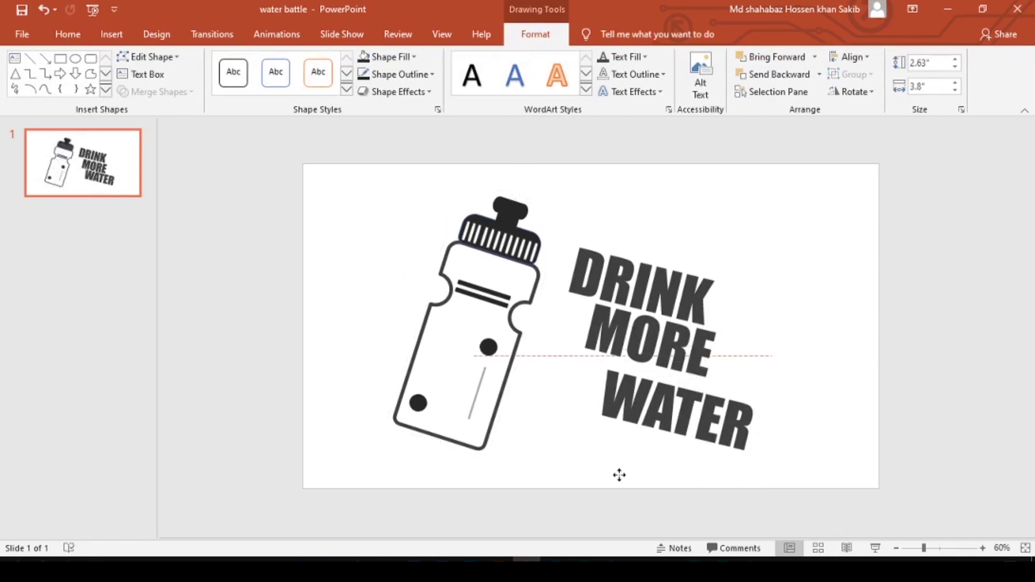
{"action": "left_click_drag", "start_coordinate": [670, 341], "coordinate": [713, 322]}
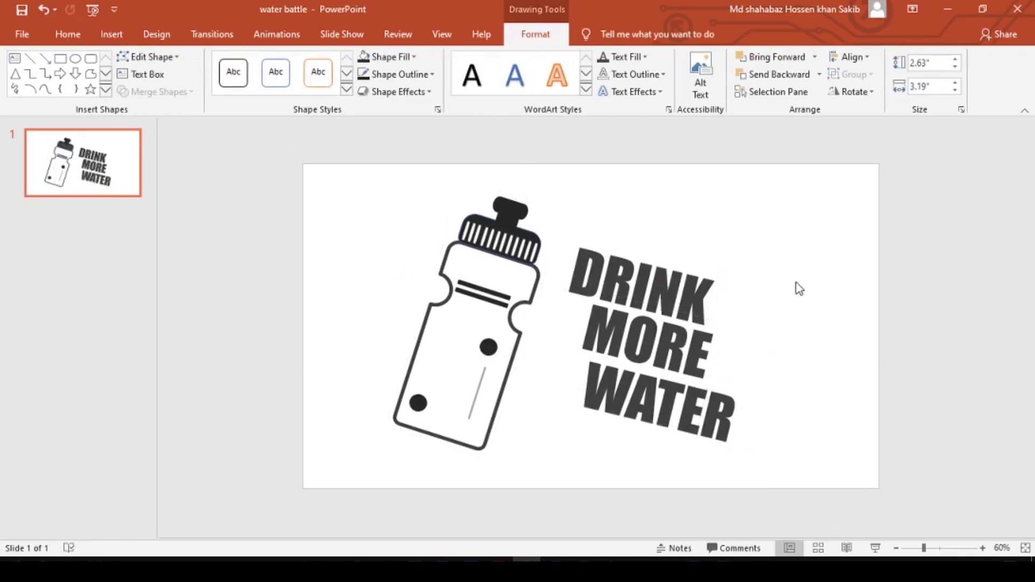